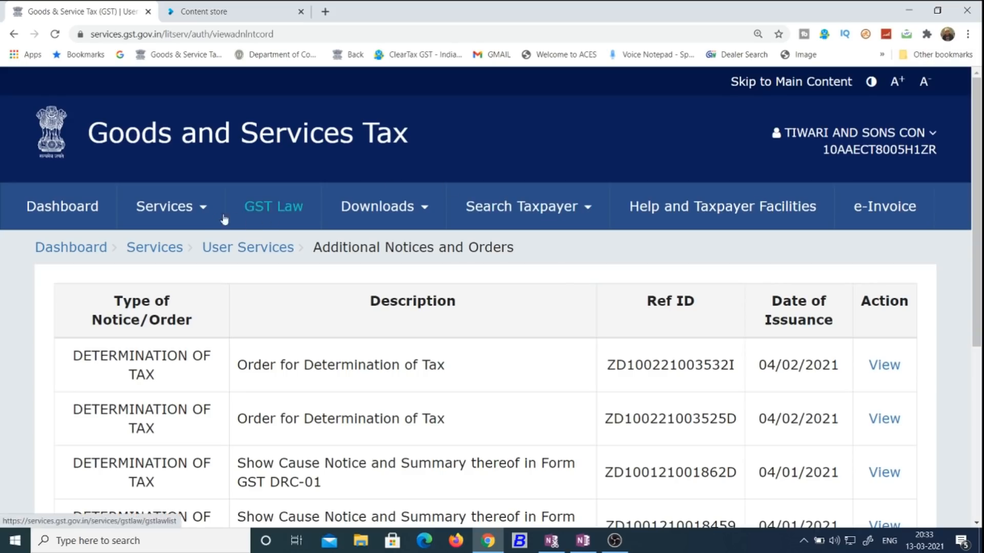
Open the additional notices and orders under User Services and look through the listed entries
{"action": "left_click", "coordinate": [208, 207]}
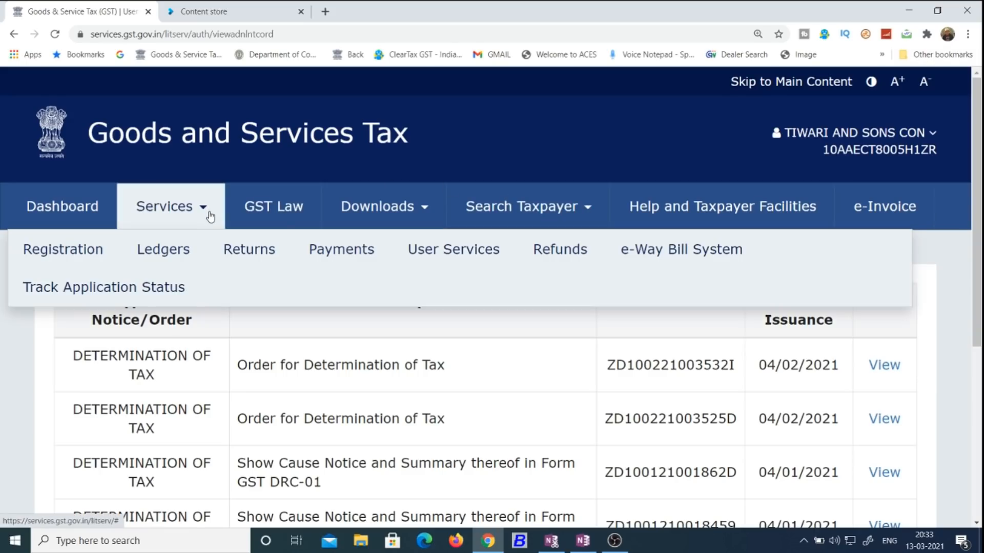
{"action": "mouse_move", "coordinate": [180, 249]}
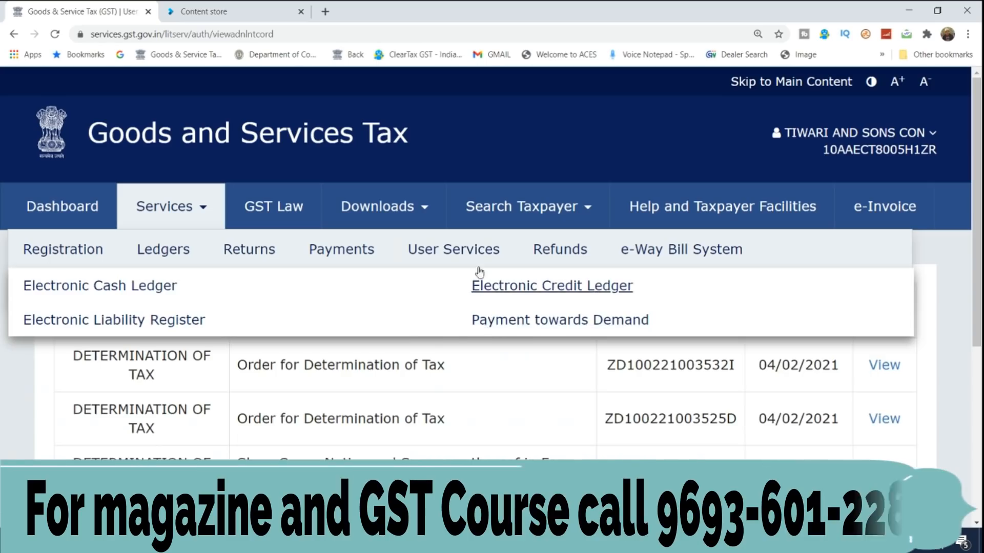
{"action": "mouse_move", "coordinate": [477, 252]}
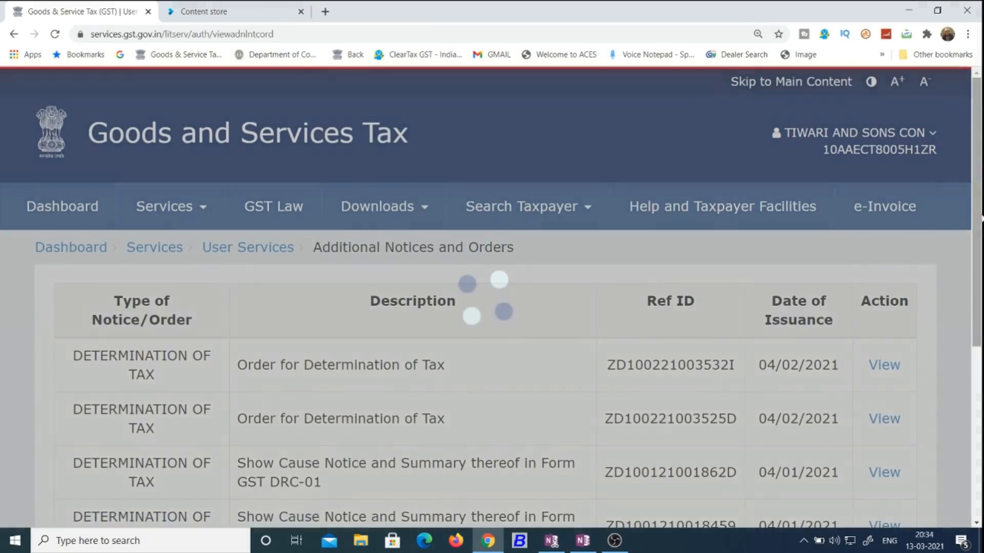
{"action": "scroll", "coordinate": [871, 277], "scroll_direction": "down", "scroll_amount": 4}
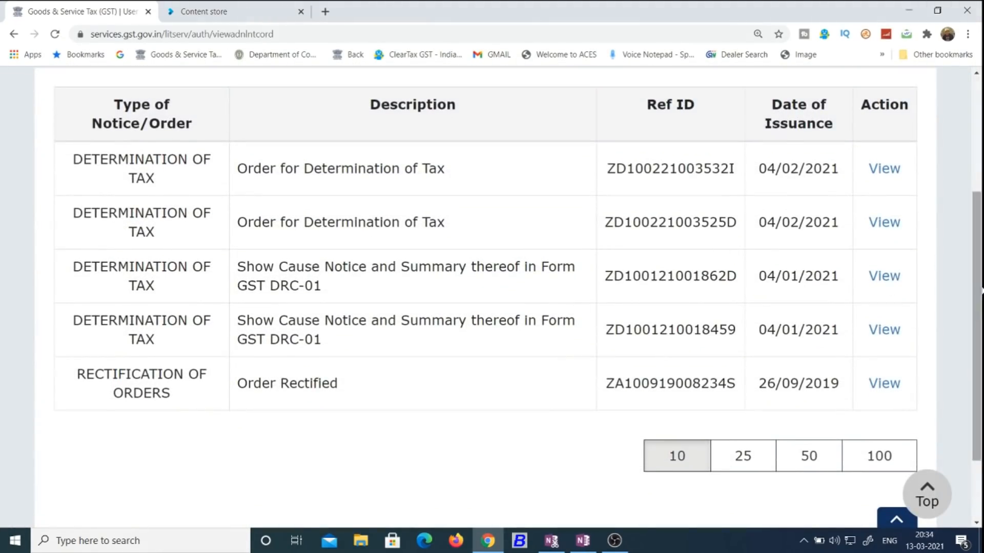
{"action": "scroll", "coordinate": [492, 287], "scroll_direction": "up", "scroll_amount": 4}
Open the View Notices and Orders page under User Services
{"action": "mouse_move", "coordinate": [194, 192]}
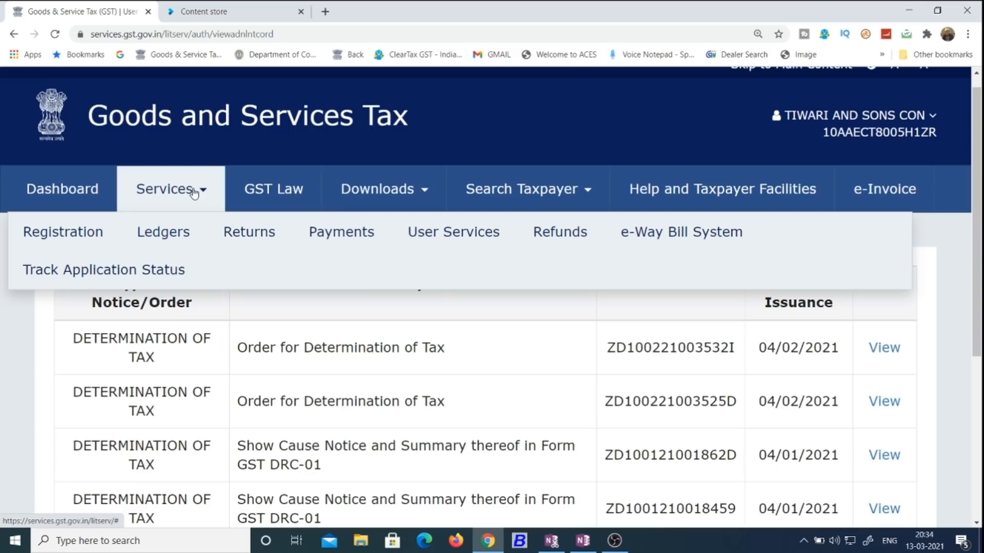
{"action": "mouse_move", "coordinate": [464, 241]}
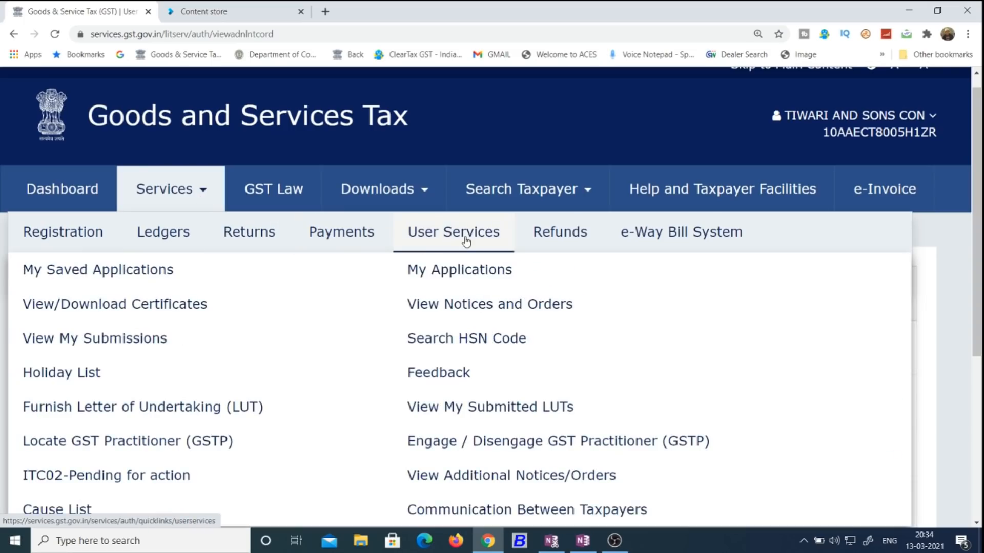
{"action": "left_click", "coordinate": [458, 309]}
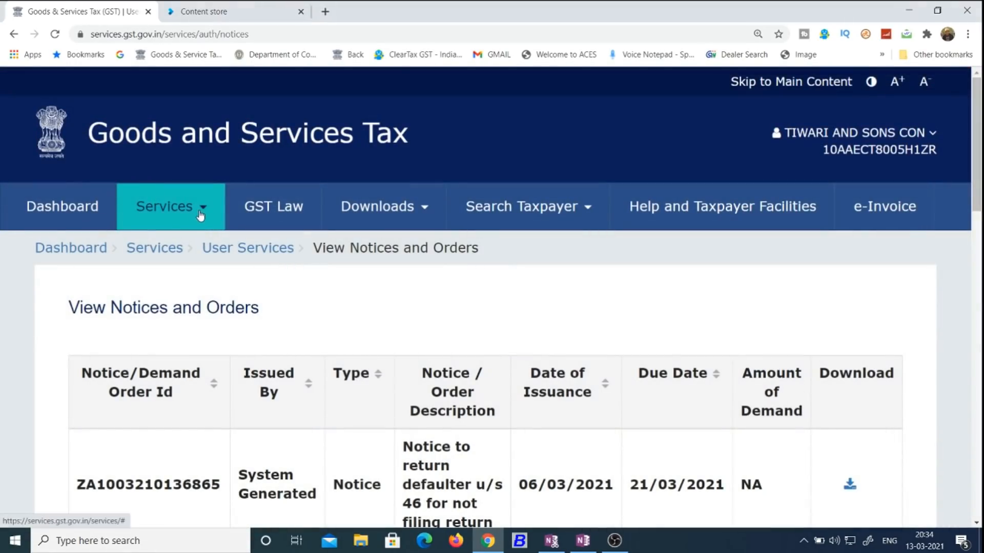
Open View Additional Notices/Orders and examine the DRC-01 show cause notice and Order for Determination of Tax entries
{"action": "left_click", "coordinate": [200, 216]}
{"action": "mouse_move", "coordinate": [454, 249]}
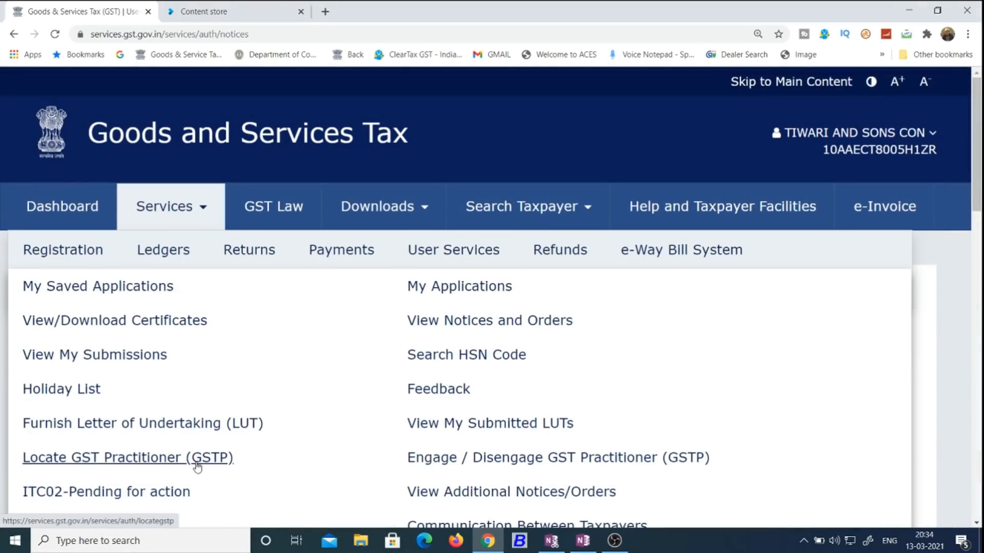
{"action": "left_click", "coordinate": [424, 493]}
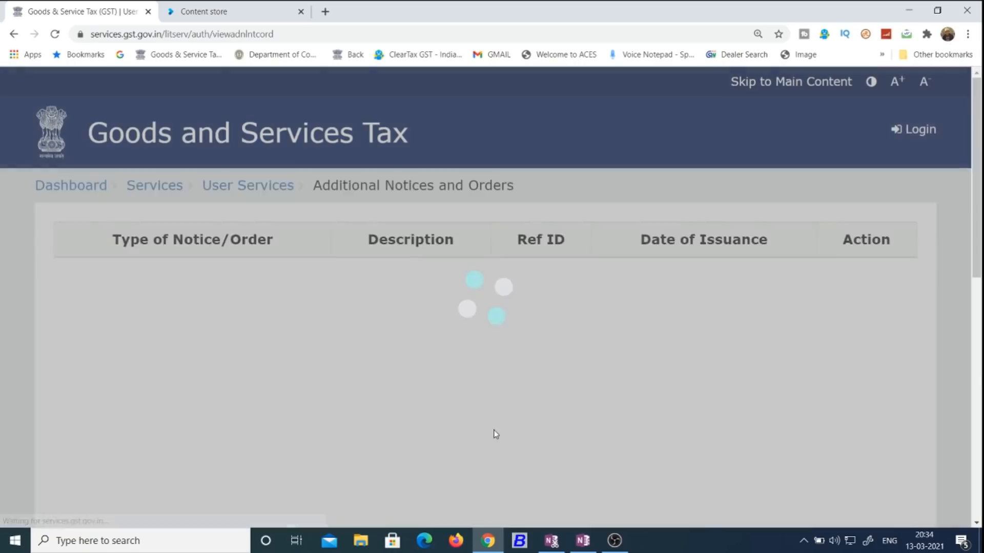
{"action": "scroll", "coordinate": [981, 226], "scroll_direction": "down", "scroll_amount": 1}
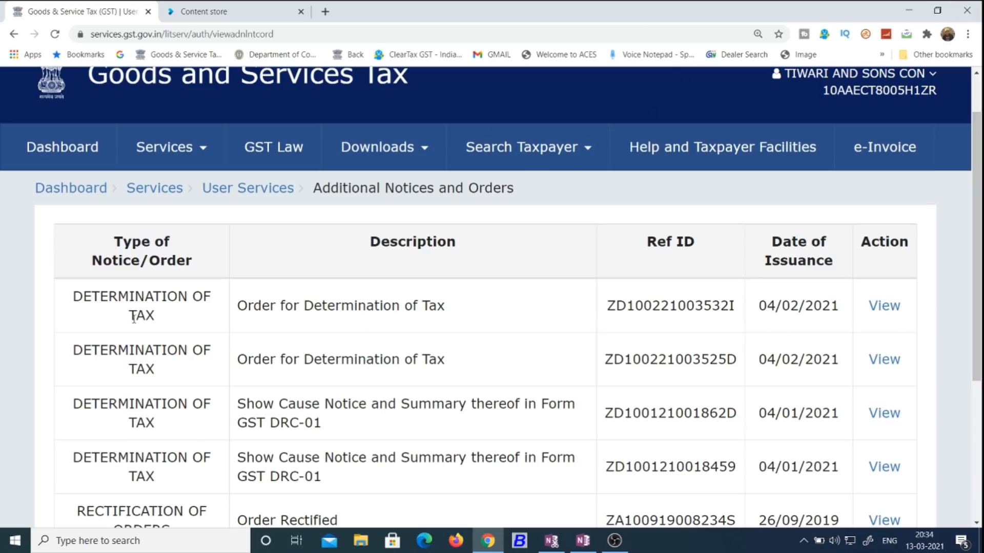
{"action": "left_click_drag", "start_coordinate": [247, 423], "coordinate": [341, 423]}
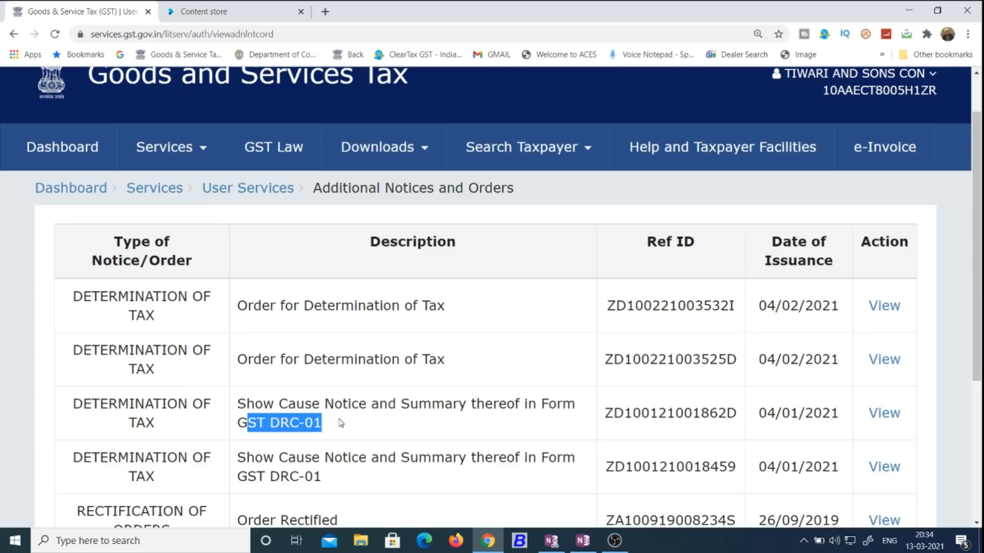
{"action": "left_click_drag", "start_coordinate": [241, 306], "coordinate": [457, 308]}
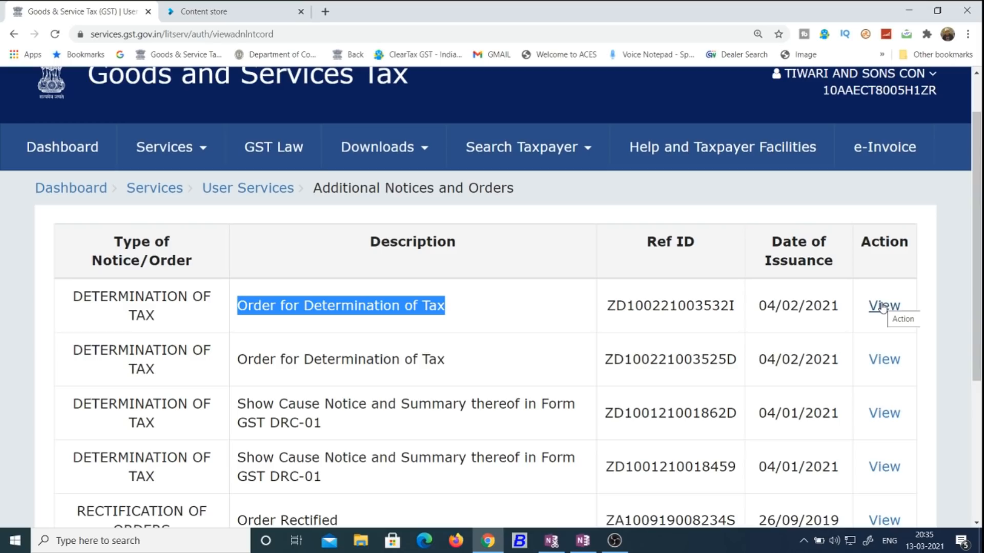
Start a new application of type Intimation of Voluntary Payment - DRC-03 from My Applications
{"action": "mouse_move", "coordinate": [202, 149]}
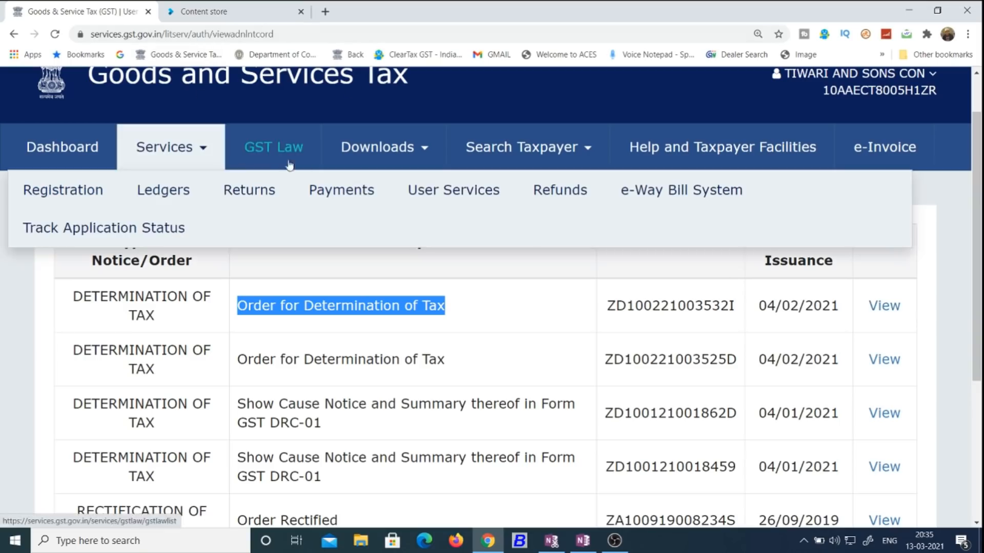
{"action": "mouse_move", "coordinate": [437, 195]}
{"action": "left_click", "coordinate": [446, 226]}
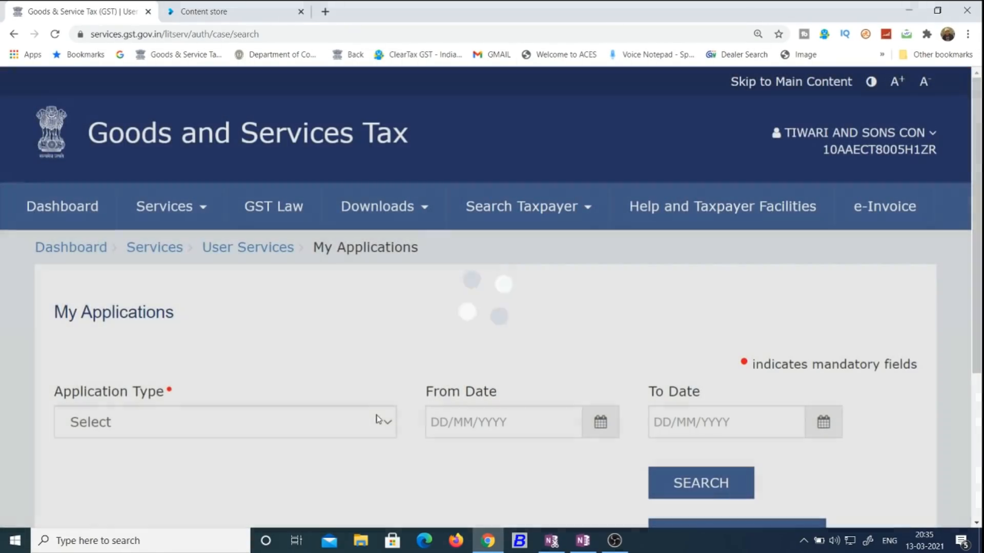
{"action": "left_click", "coordinate": [380, 421]}
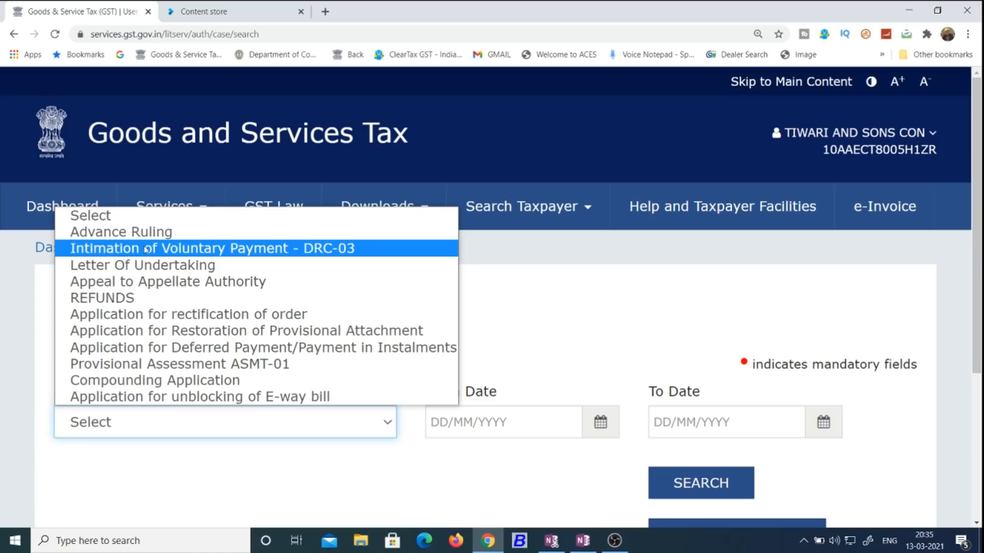
{"action": "left_click", "coordinate": [384, 249]}
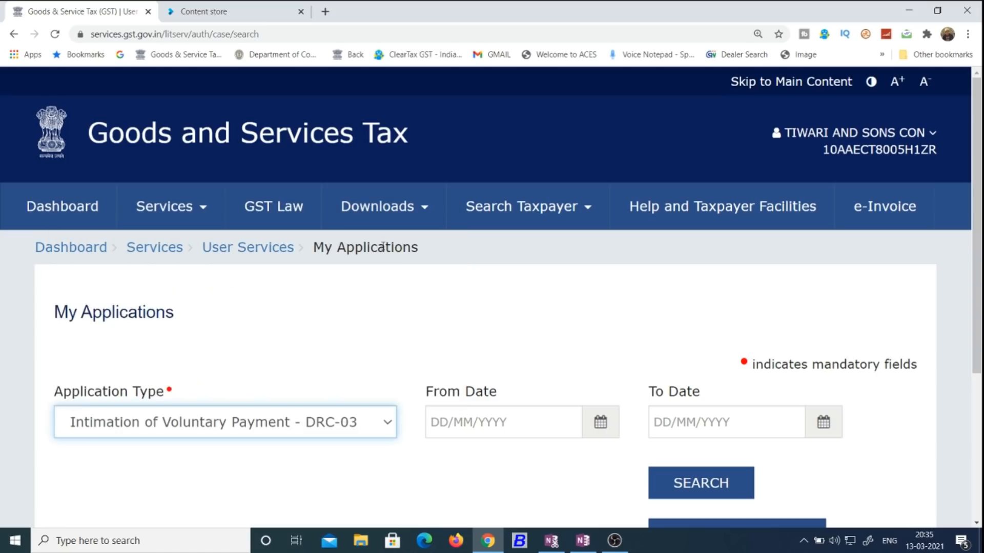
{"action": "scroll", "coordinate": [976, 358], "scroll_direction": "down", "scroll_amount": 3}
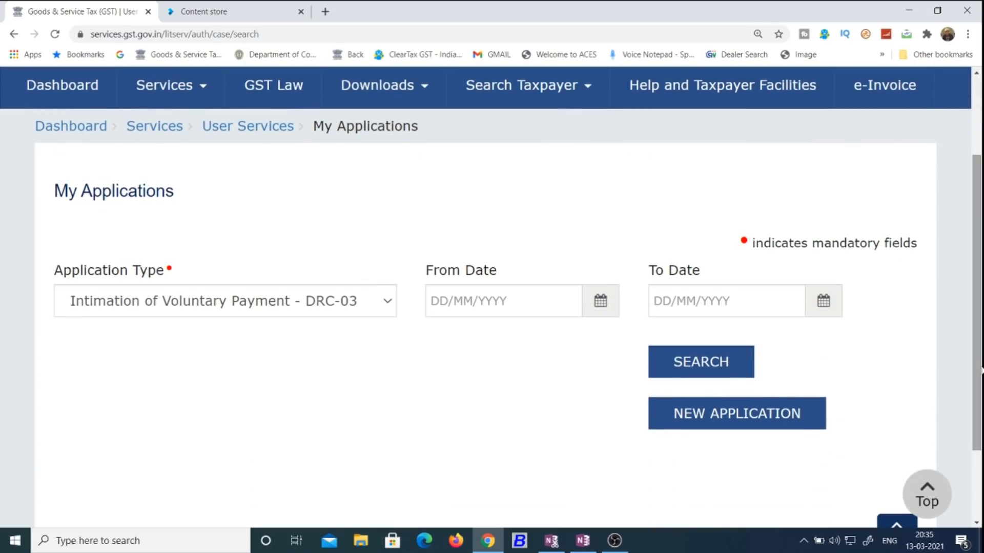
{"action": "left_click", "coordinate": [743, 423]}
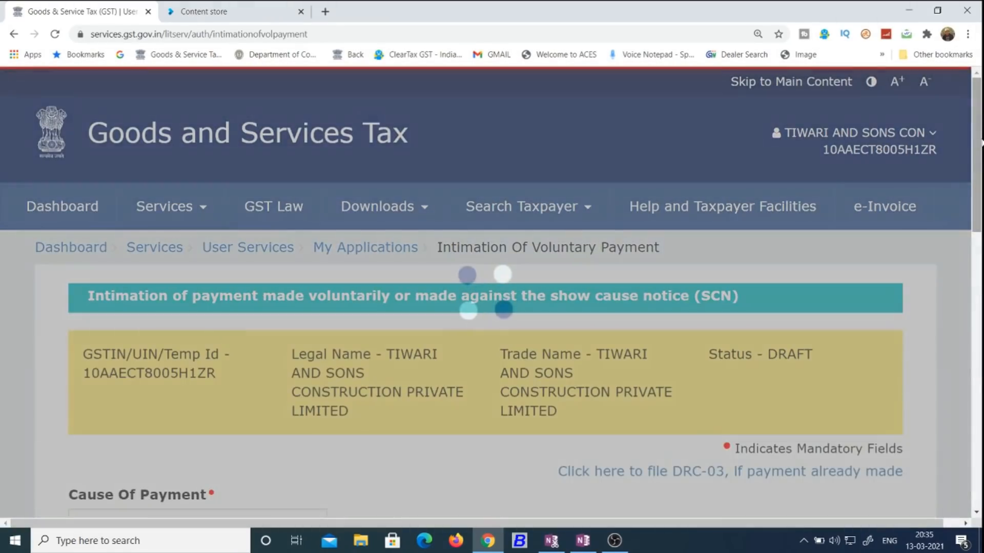
Try Others and Voluntary as the cause of payment in the DRC-03 form
{"action": "scroll", "coordinate": [980, 267], "scroll_direction": "down", "scroll_amount": 7}
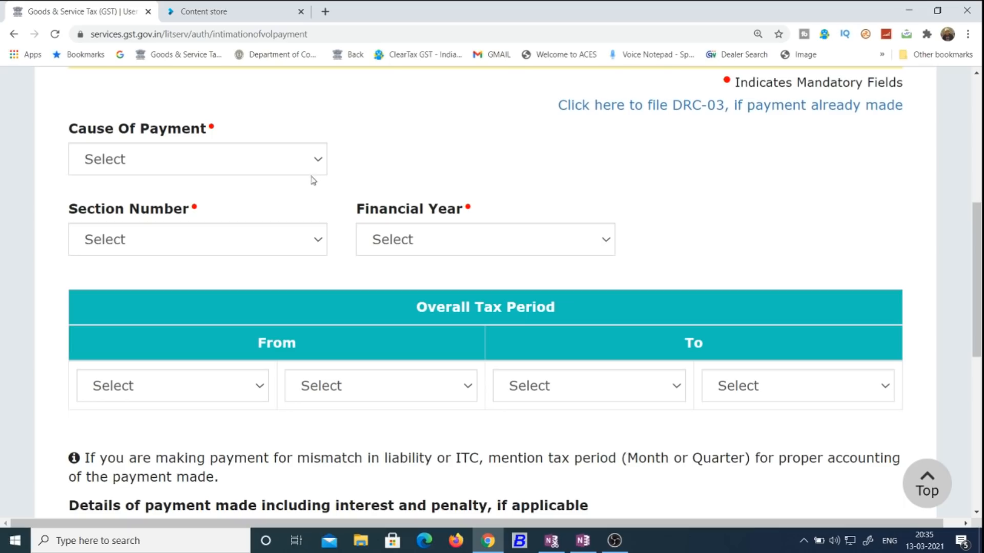
{"action": "left_click", "coordinate": [254, 166]}
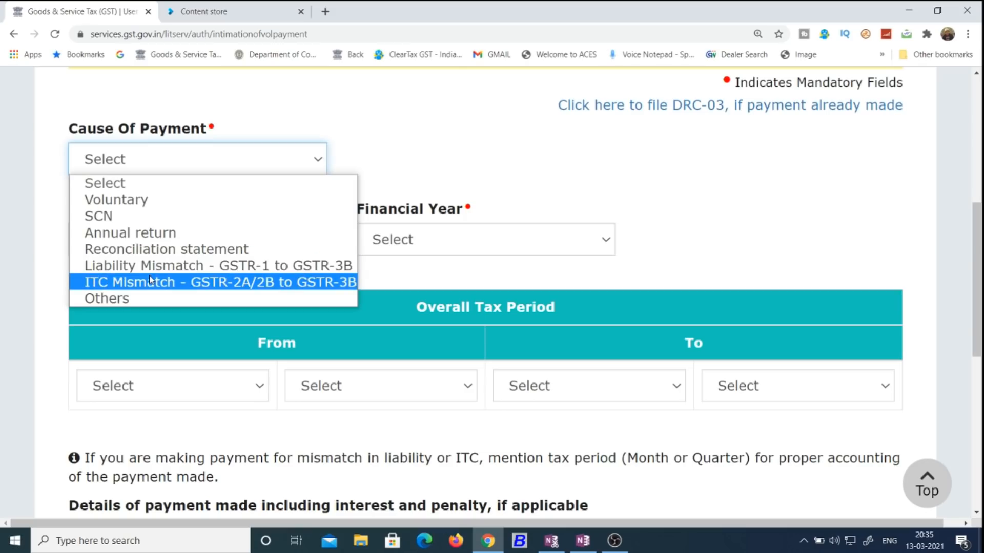
{"action": "left_click", "coordinate": [154, 295]}
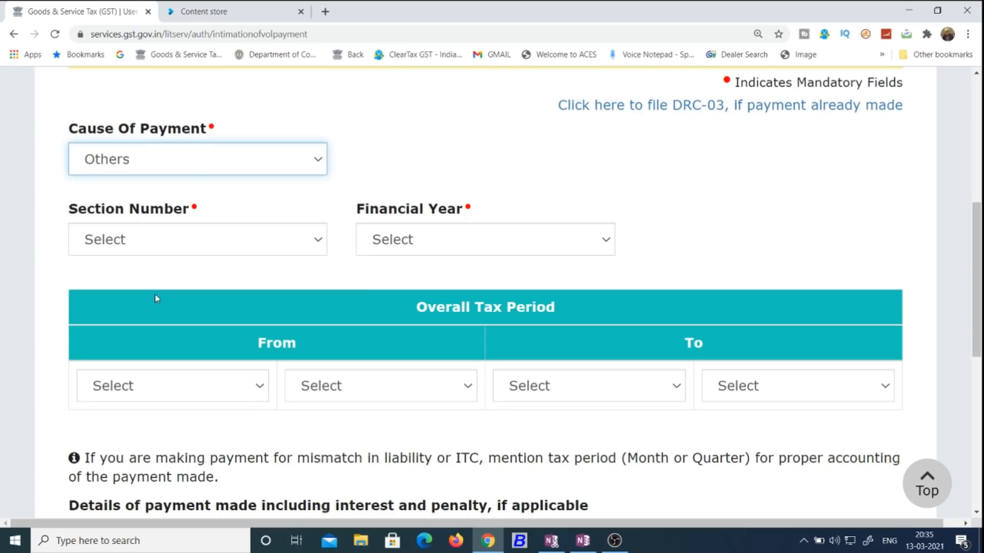
{"action": "left_click", "coordinate": [279, 170]}
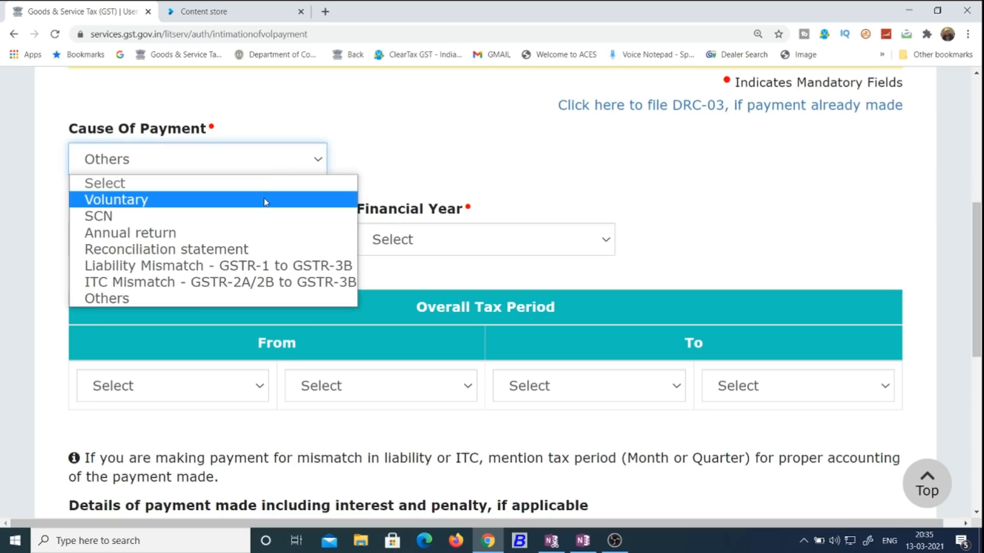
{"action": "left_click", "coordinate": [265, 201]}
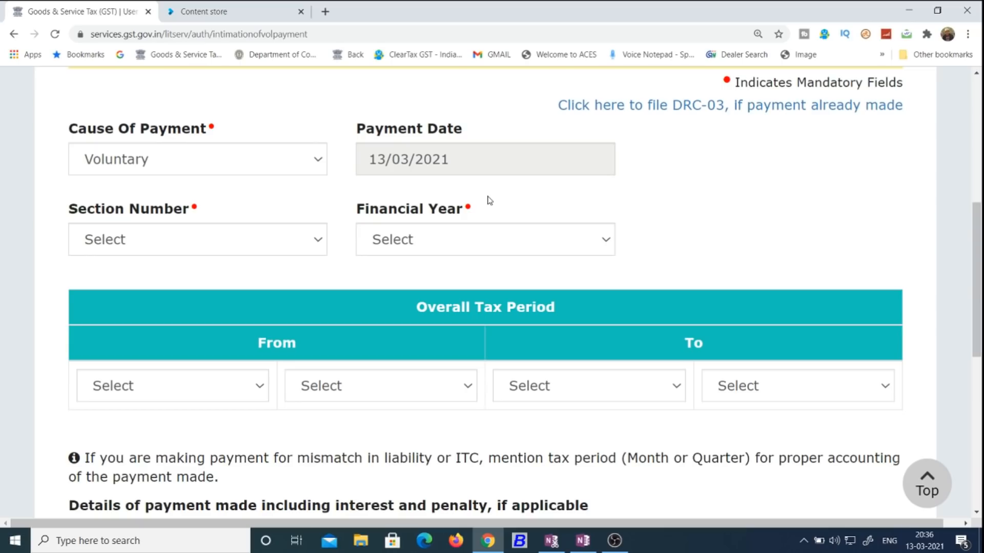
Set the cause of payment to SCN and choose Manual Entry for the SCN reference number
{"action": "left_click_drag", "start_coordinate": [978, 240], "coordinate": [981, 165]}
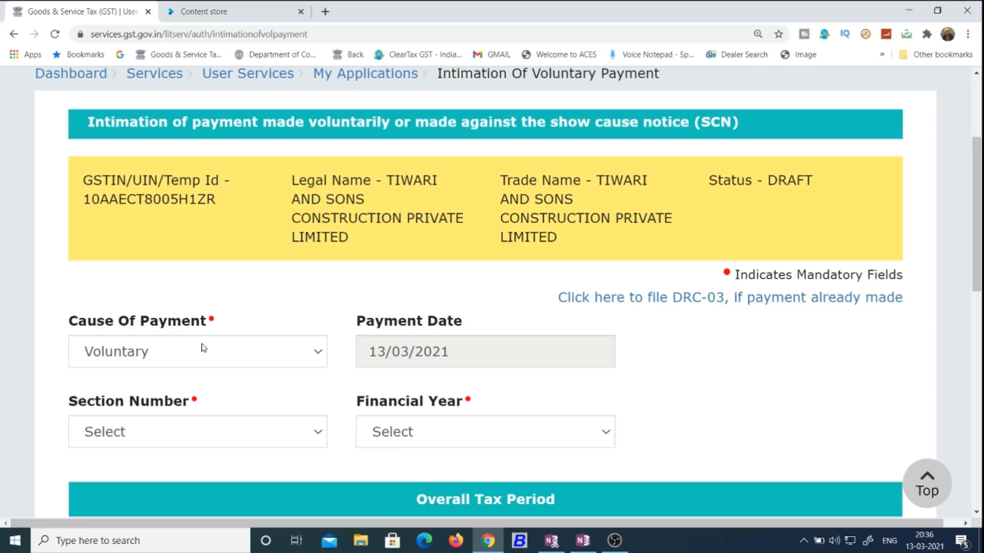
{"action": "left_click_drag", "start_coordinate": [560, 126], "coordinate": [736, 126]}
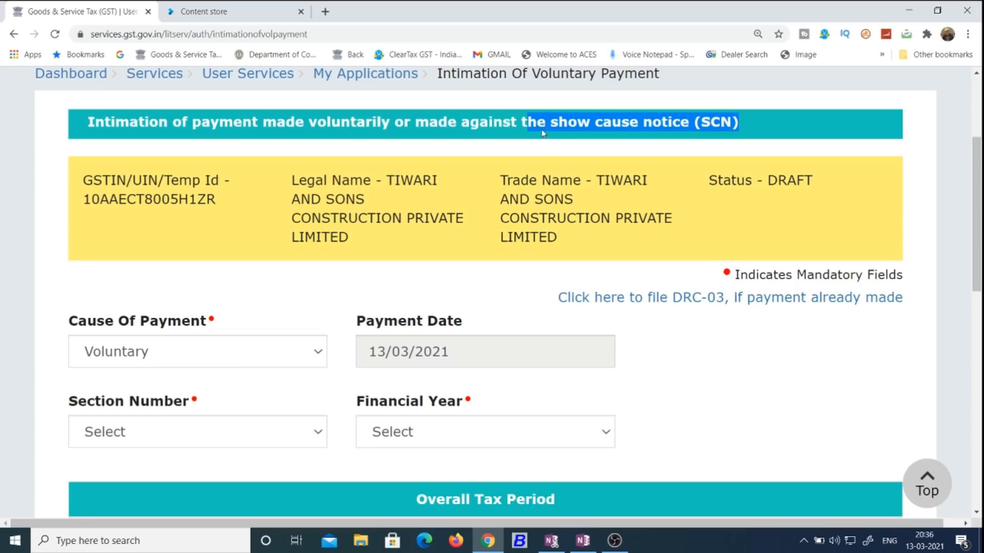
{"action": "left_click", "coordinate": [251, 362]}
{"action": "left_click", "coordinate": [187, 408]}
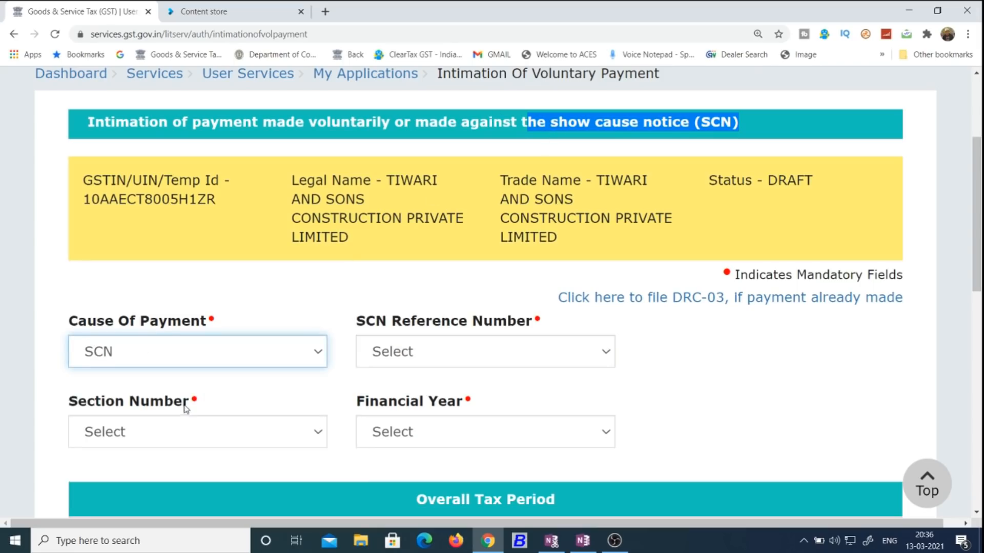
{"action": "left_click", "coordinate": [423, 364]}
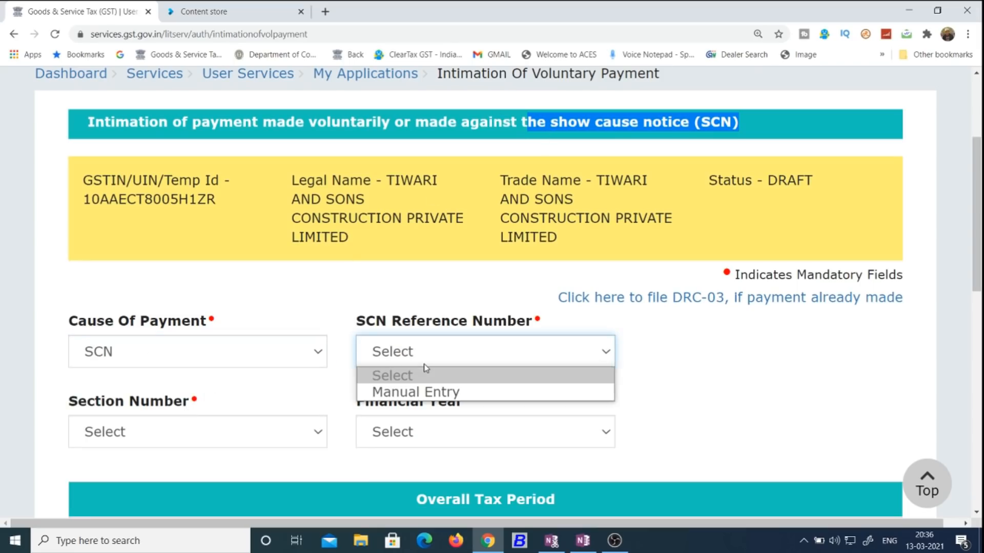
{"action": "left_click", "coordinate": [426, 392]}
{"action": "left_click", "coordinate": [461, 346]}
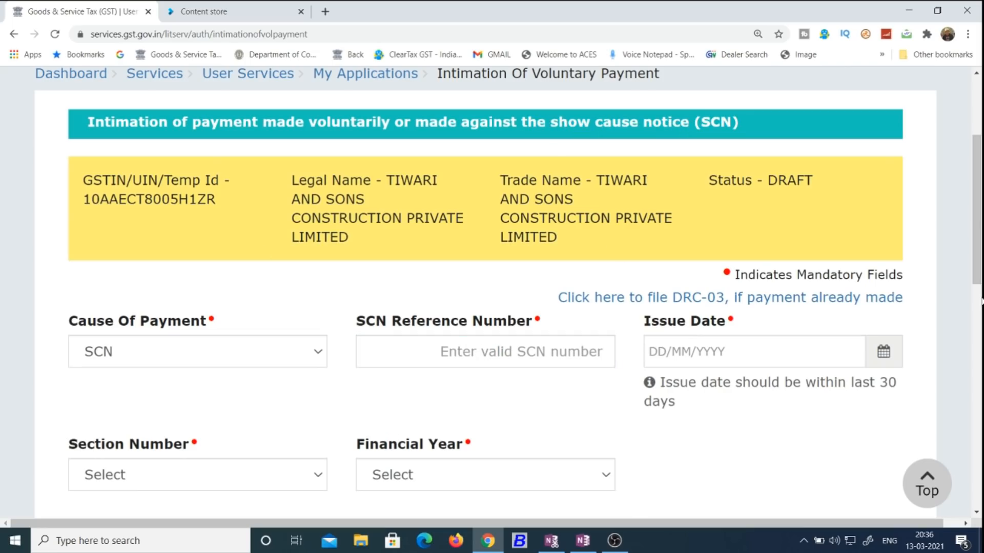
Open Payment towards Demand from the ledgers and review the taxpayer's outstanding demand list
{"action": "left_click_drag", "start_coordinate": [968, 241], "coordinate": [968, 185]}
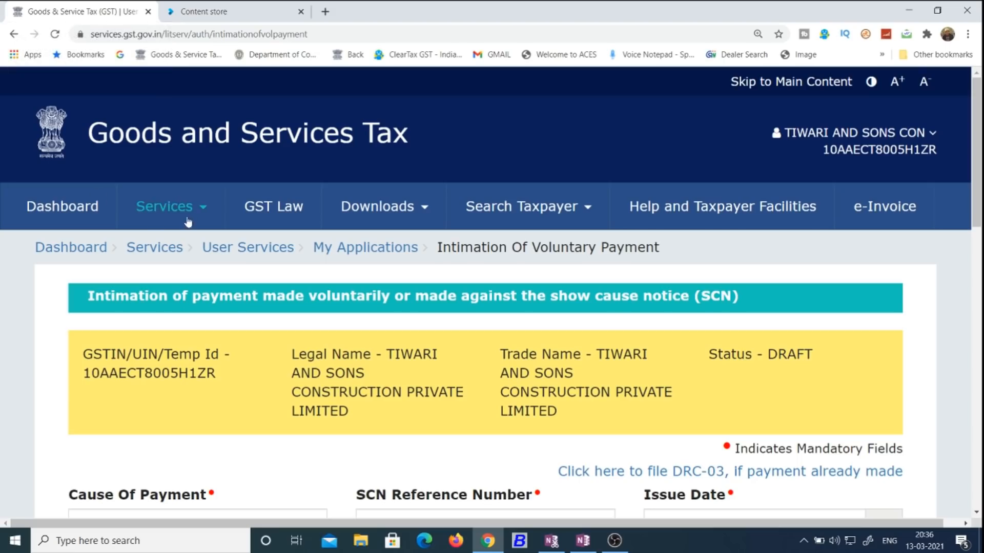
{"action": "mouse_move", "coordinate": [198, 210]}
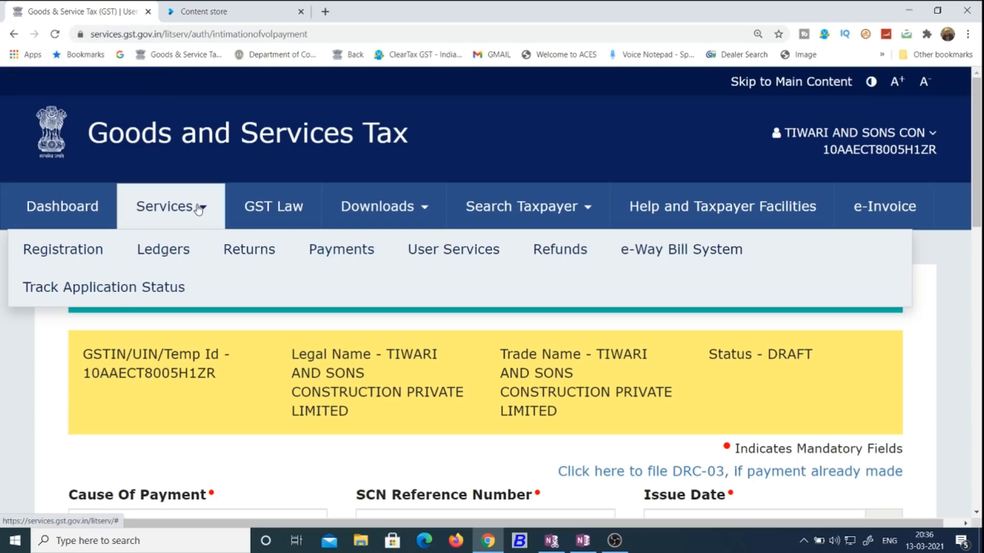
{"action": "mouse_move", "coordinate": [169, 249]}
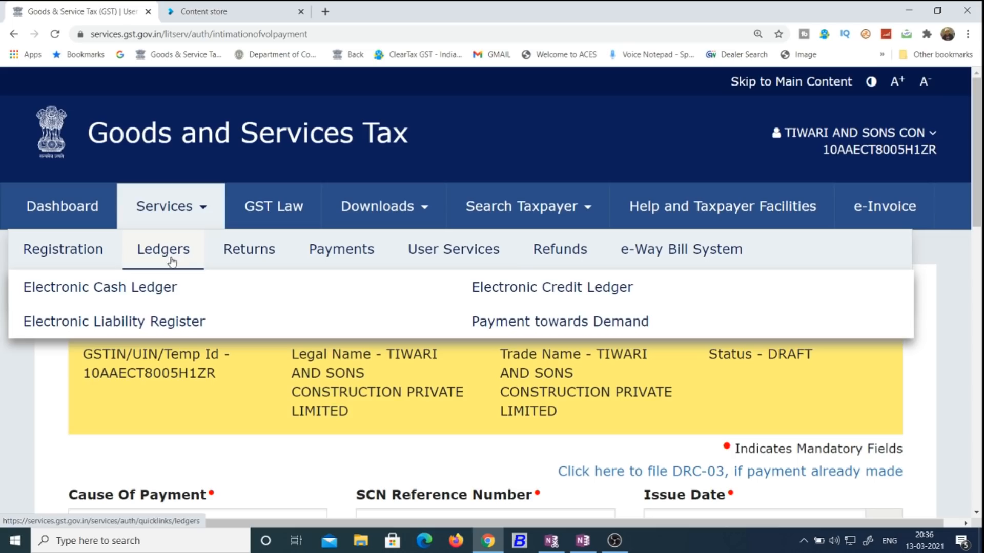
{"action": "left_click", "coordinate": [512, 320]}
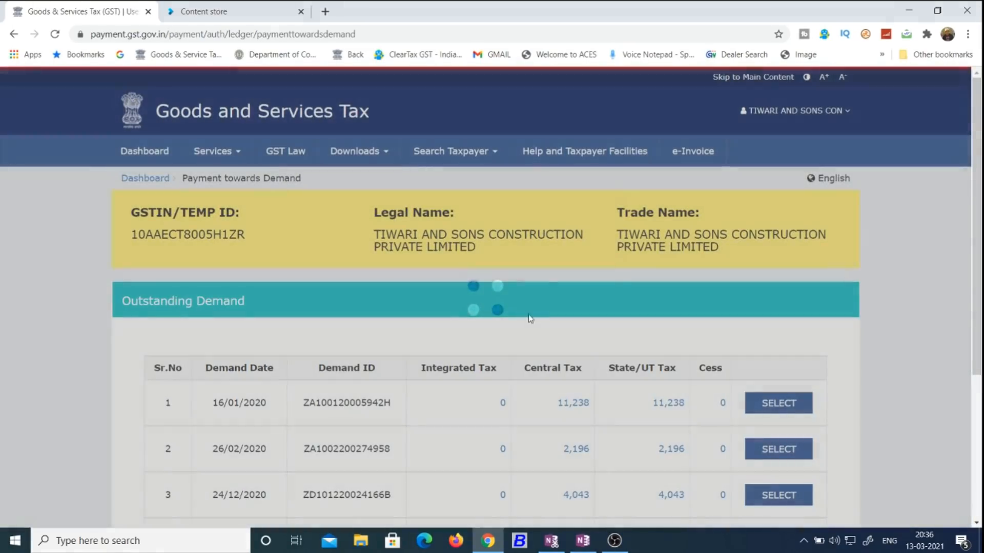
{"action": "left_click_drag", "start_coordinate": [980, 247], "coordinate": [979, 357]}
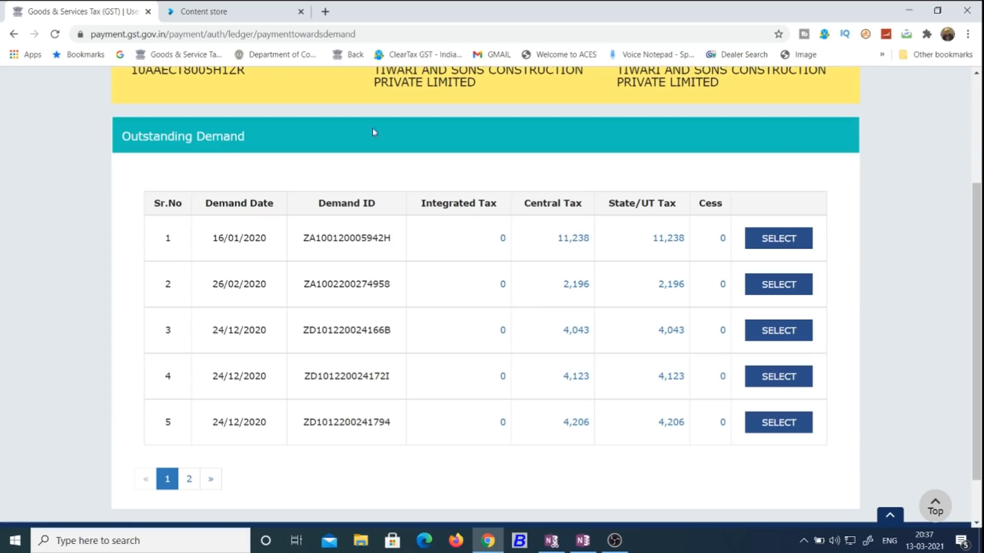
View the course listings in the Content store and return to the GST portal's outstanding demand page
{"action": "left_click", "coordinate": [235, 6]}
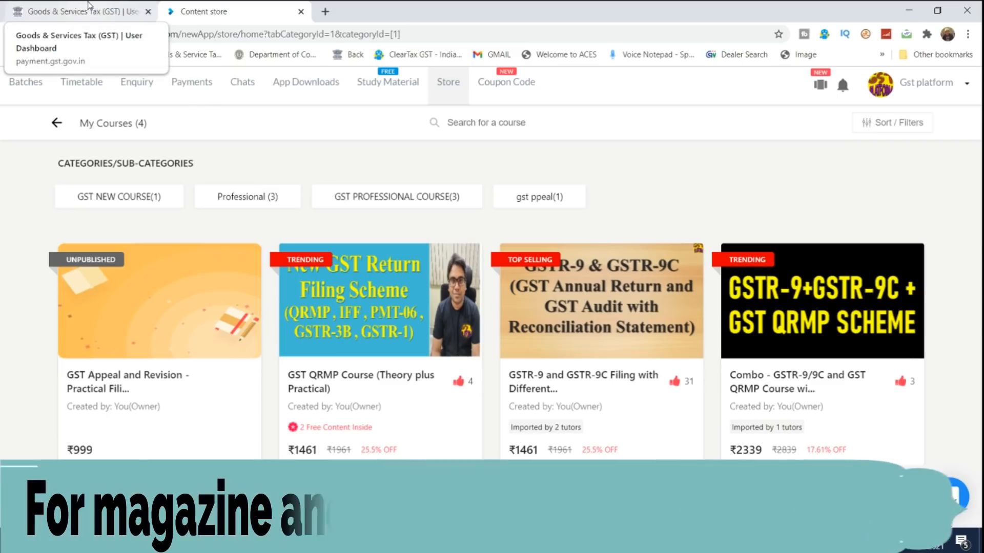
{"action": "left_click", "coordinate": [88, 6]}
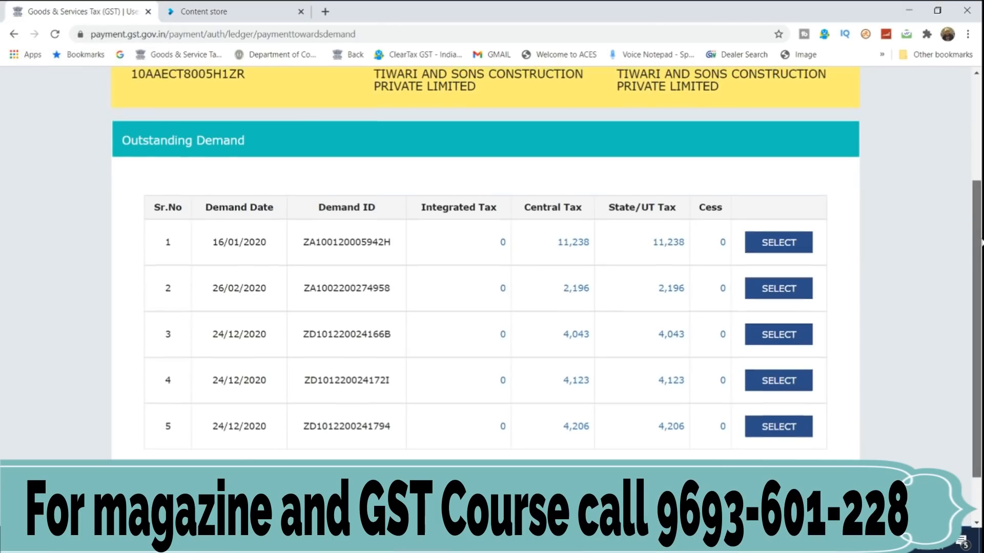
Enlarge the outstanding demand page and select the demand dated 16/01/2020 for payment
{"action": "left_click_drag", "start_coordinate": [981, 248], "coordinate": [981, 230]}
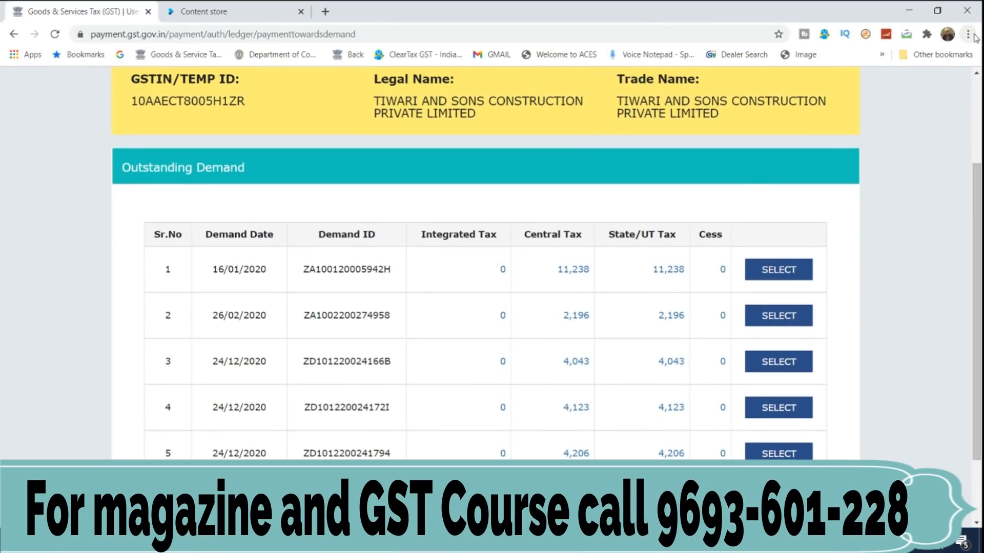
{"action": "left_click", "coordinate": [968, 34]}
{"action": "left_click", "coordinate": [929, 152]}
{"action": "key", "text": "Escape"}
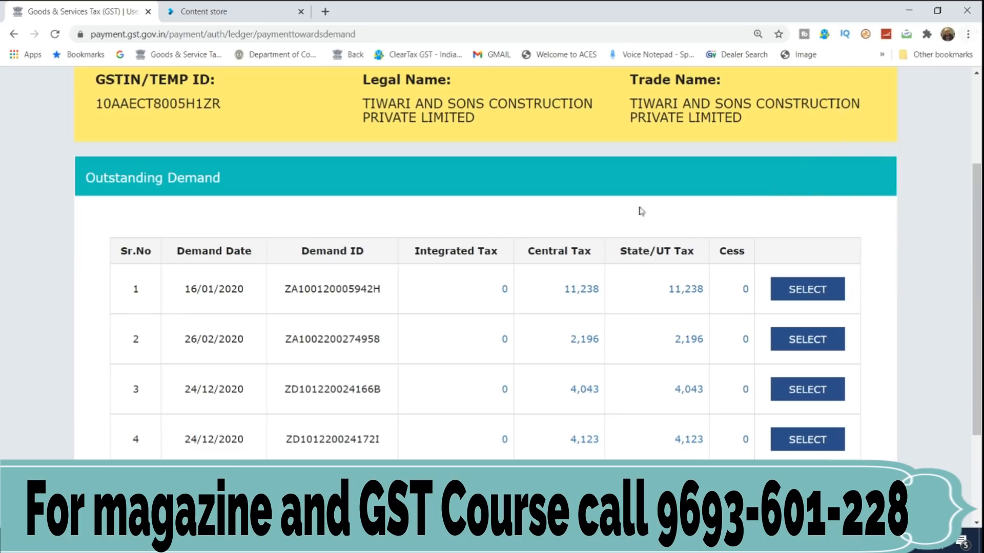
{"action": "left_click_drag", "start_coordinate": [184, 292], "coordinate": [405, 305]}
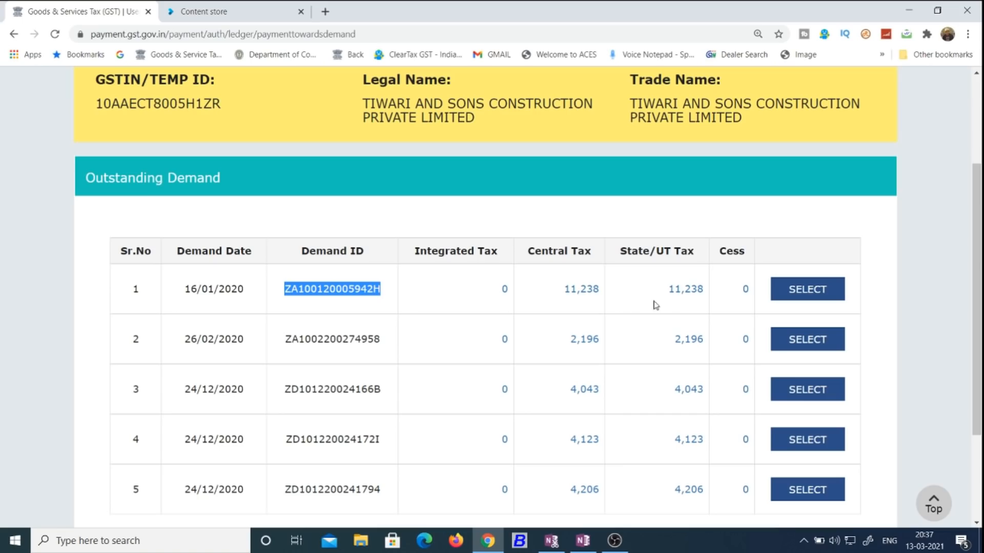
{"action": "left_click", "coordinate": [776, 291]}
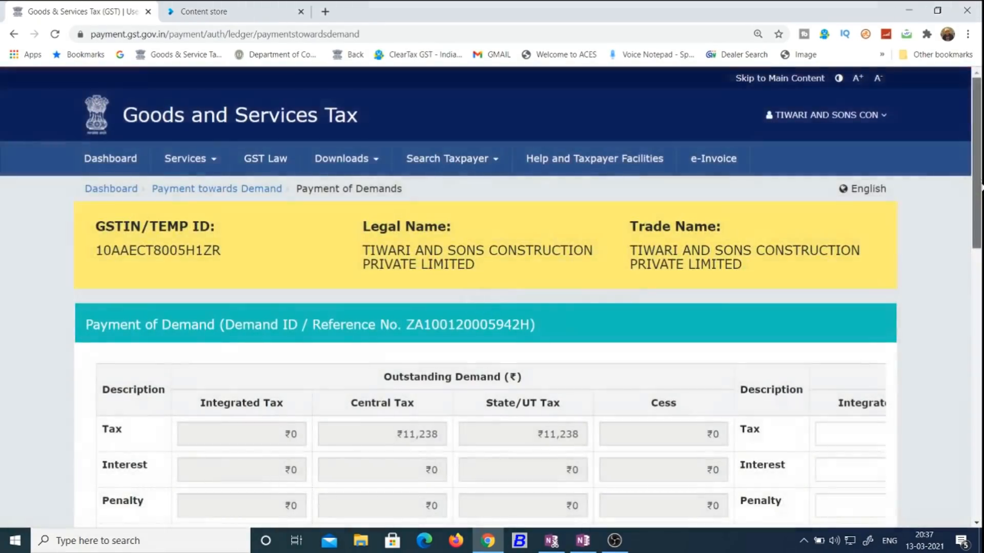
Review the Outstanding Demand and Amount intended to be paid columns for the selected demand
{"action": "left_click_drag", "start_coordinate": [980, 186], "coordinate": [982, 279]}
{"action": "left_click_drag", "start_coordinate": [496, 366], "coordinate": [634, 377]}
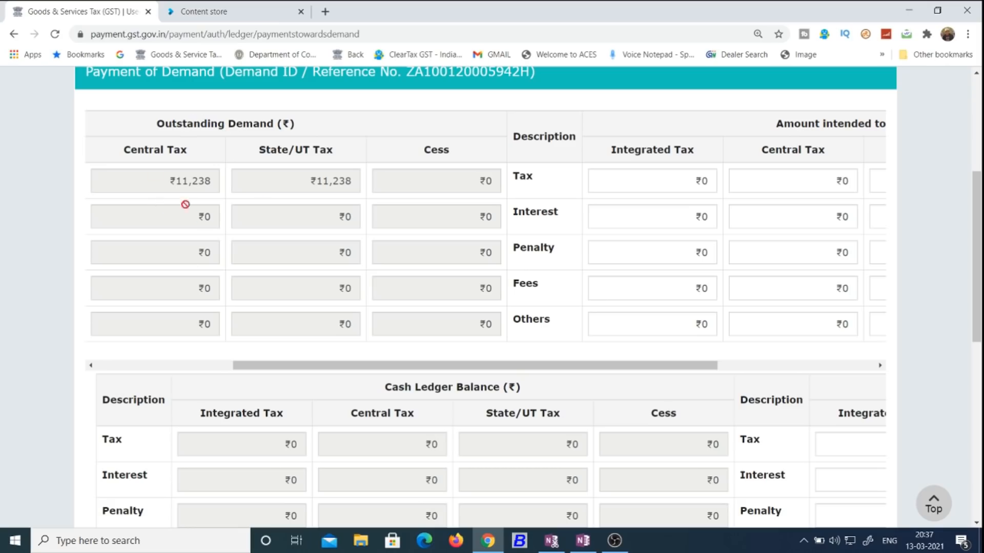
{"action": "left_click_drag", "start_coordinate": [184, 205], "coordinate": [264, 204]}
{"action": "left_click", "coordinate": [612, 105]}
{"action": "left_click_drag", "start_coordinate": [596, 365], "coordinate": [729, 367]}
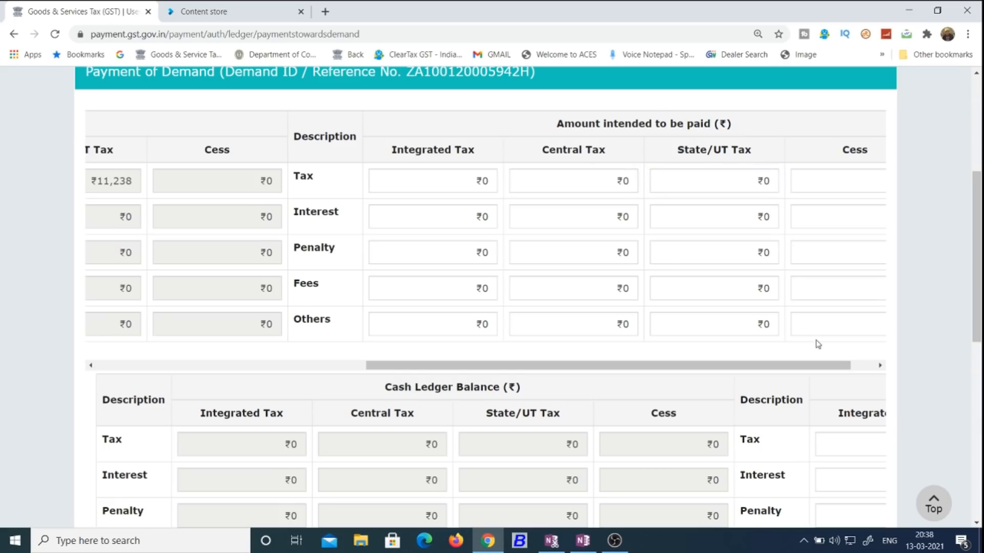
Review the cash and credit ledger balances along with the Paid through Cash and Paid through ITC columns
{"action": "scroll", "coordinate": [818, 343], "scroll_direction": "down", "scroll_amount": 5}
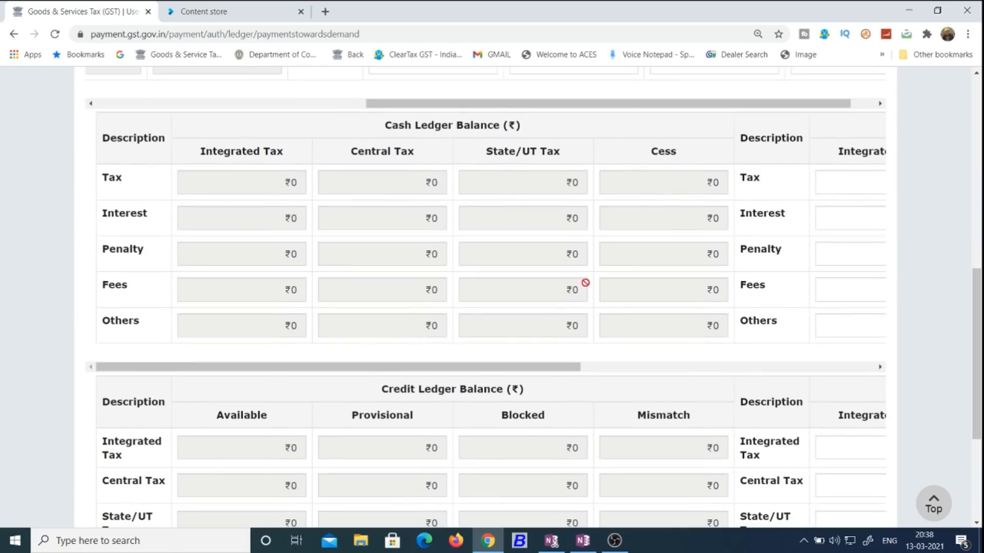
{"action": "left_click_drag", "start_coordinate": [545, 367], "coordinate": [880, 375]}
{"action": "scroll", "coordinate": [974, 378], "scroll_direction": "up", "scroll_amount": 3}
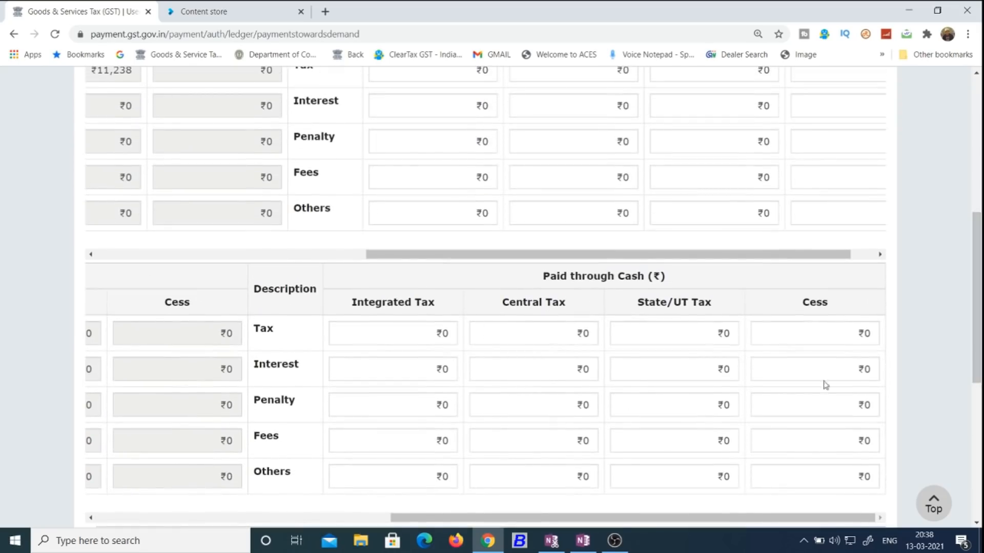
{"action": "left_click_drag", "start_coordinate": [977, 289], "coordinate": [980, 423]}
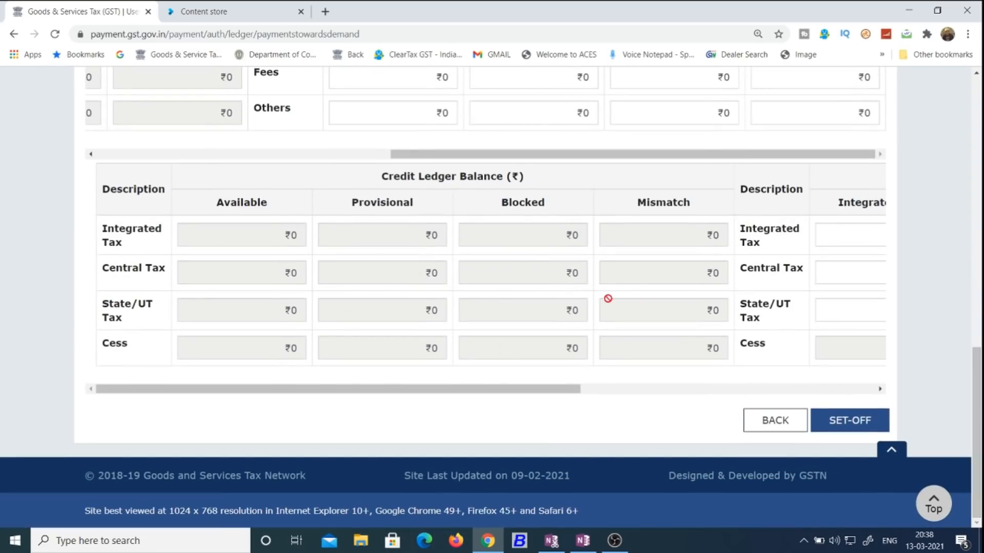
{"action": "left_click_drag", "start_coordinate": [540, 389], "coordinate": [897, 392]}
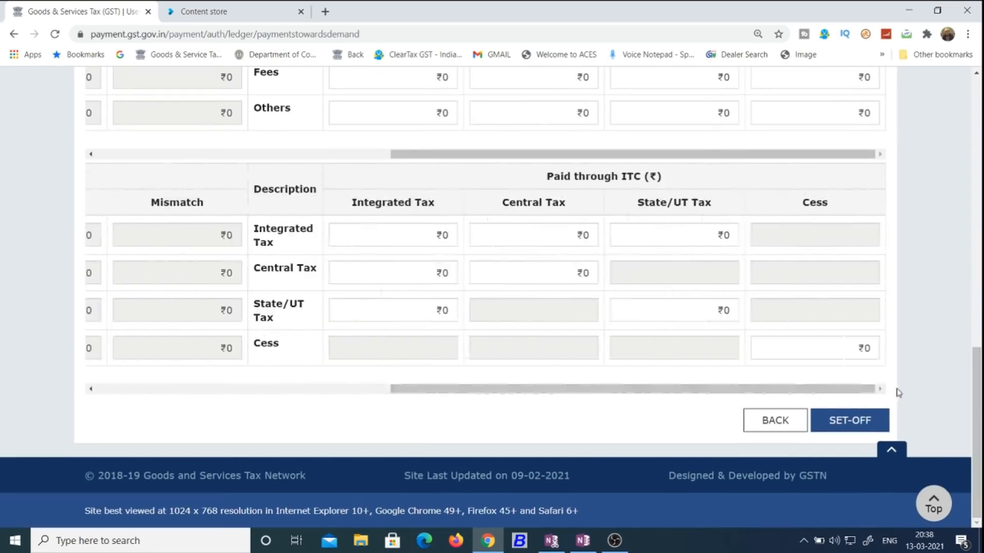
Try to set off the selected demand without entering any payment amount
{"action": "left_click_drag", "start_coordinate": [981, 420], "coordinate": [982, 406]}
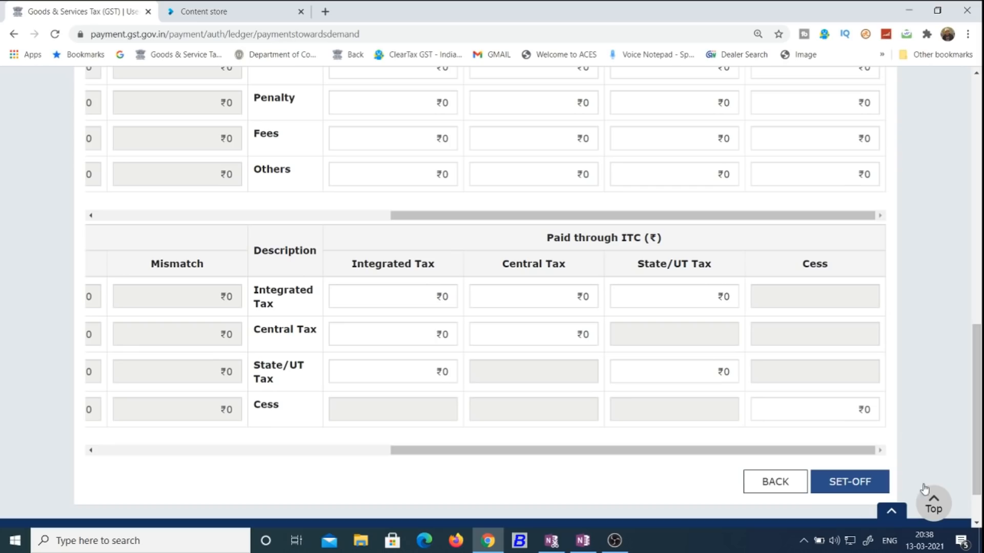
{"action": "left_click", "coordinate": [876, 483]}
{"action": "mouse_move", "coordinate": [981, 205]}
{"action": "left_mouse_down"}
{"action": "mouse_move", "coordinate": [981, 258]}
{"action": "mouse_move", "coordinate": [982, 204]}
{"action": "left_mouse_up"}
Open Part-II: Other than return related liabilities in the Electronic Liability Register
{"action": "mouse_move", "coordinate": [288, 196]}
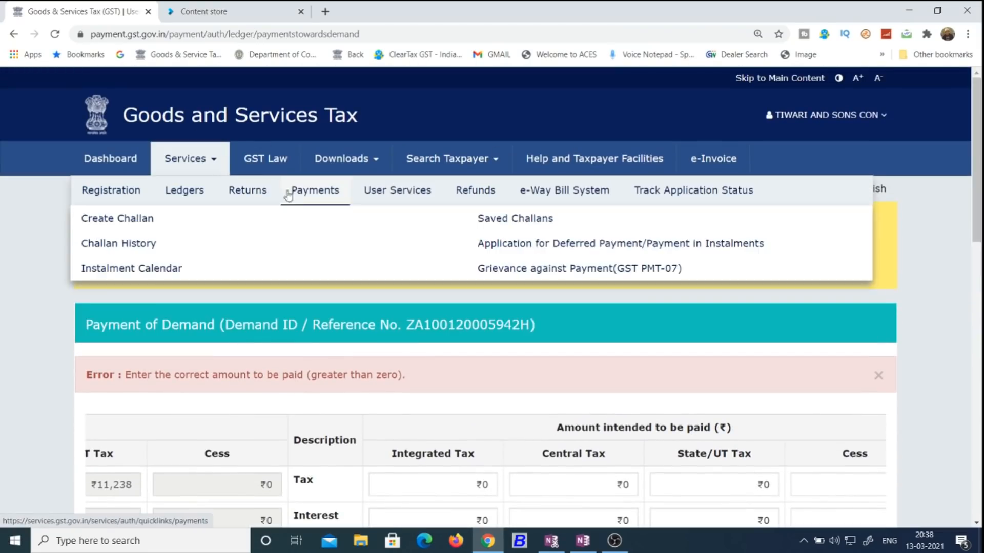
{"action": "mouse_move", "coordinate": [187, 194]}
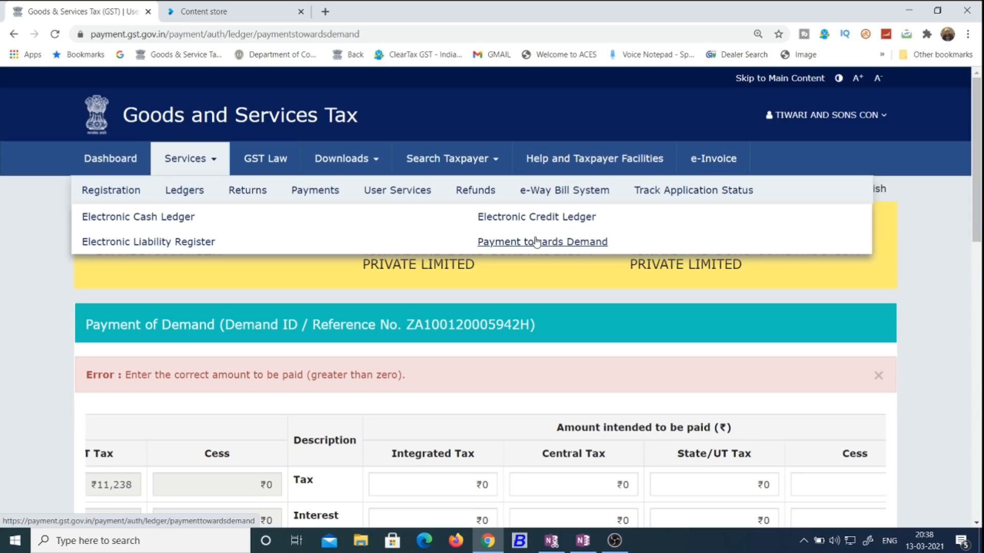
{"action": "key", "text": "super"}
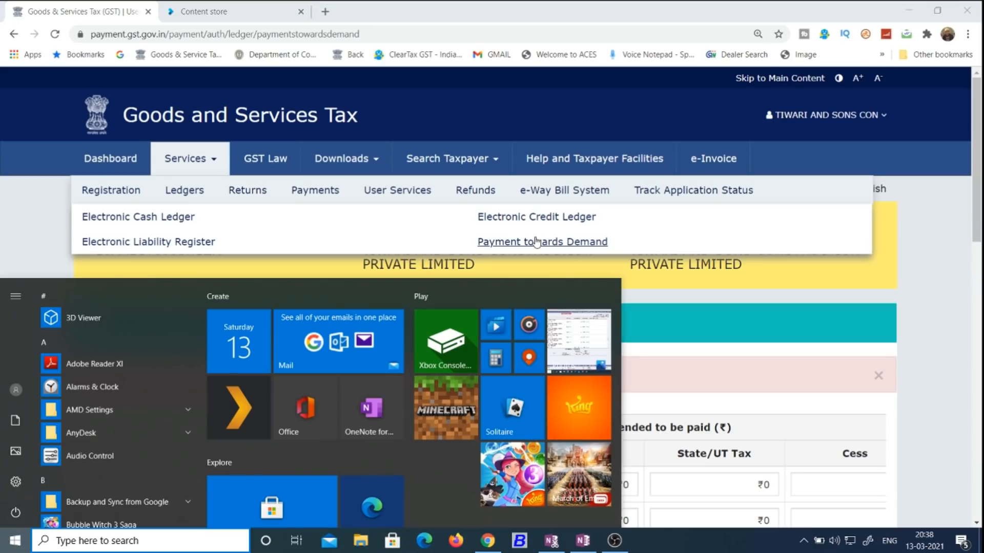
{"action": "key", "text": "super"}
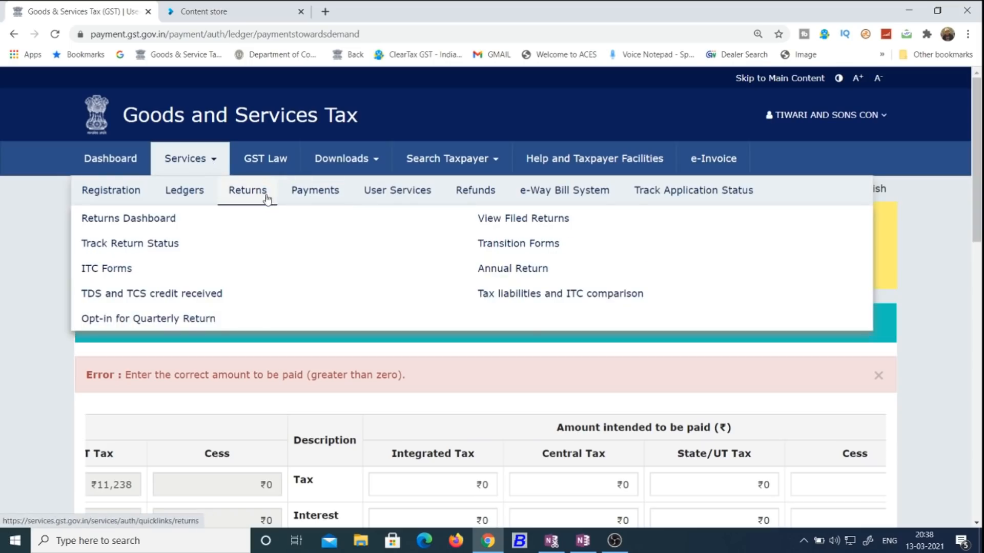
{"action": "left_click", "coordinate": [180, 243]}
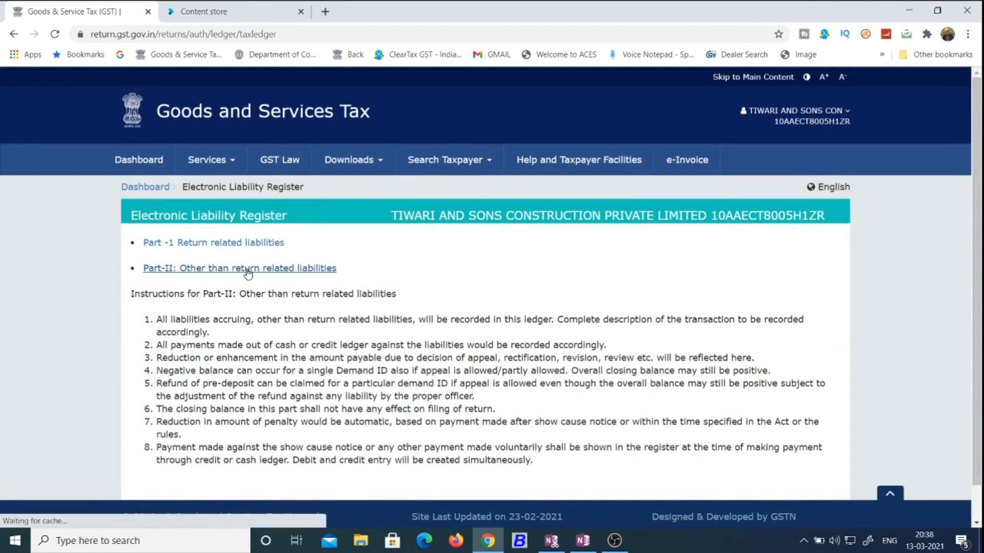
{"action": "left_click", "coordinate": [247, 269]}
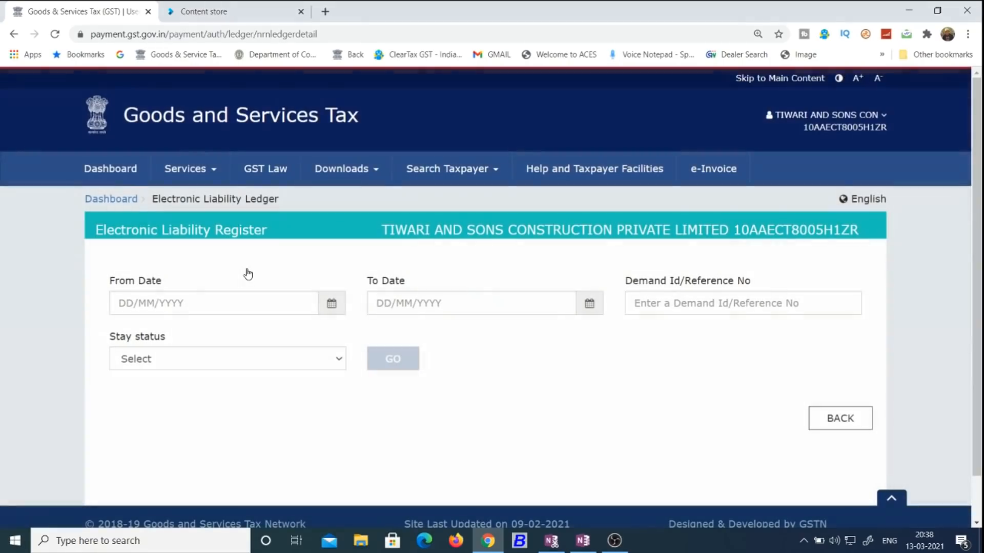
Search the liability register with the stay status set to All
{"action": "left_click", "coordinate": [308, 353]}
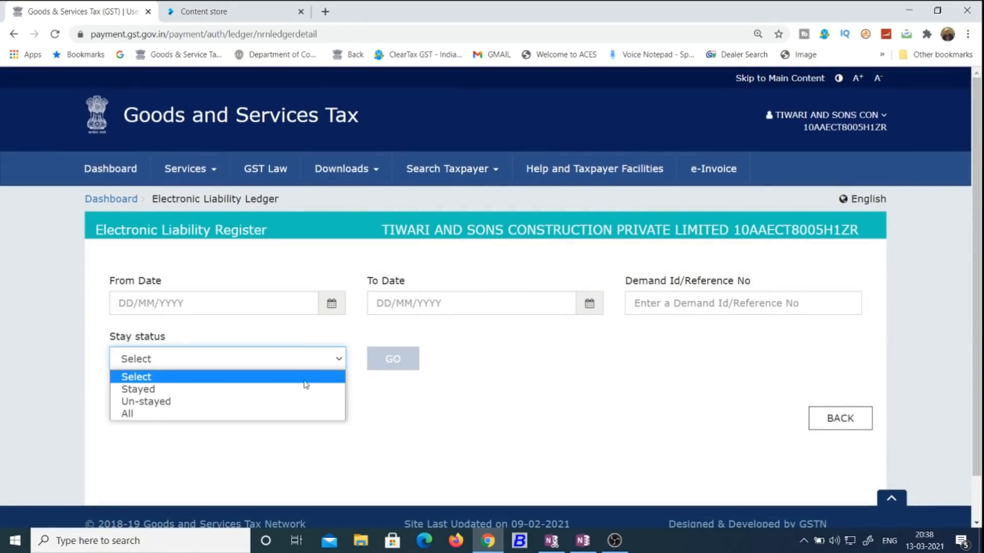
{"action": "left_click", "coordinate": [304, 416]}
{"action": "left_click", "coordinate": [395, 365]}
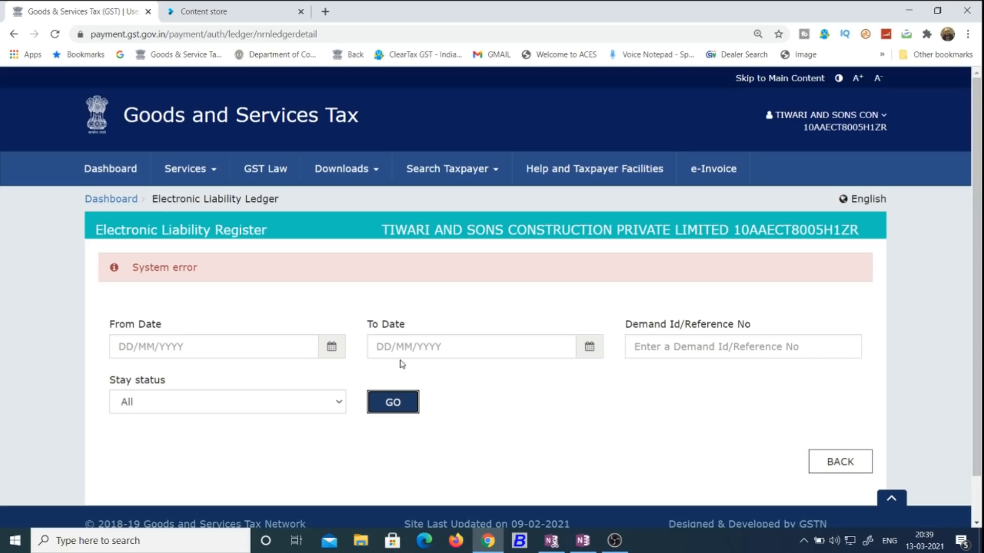
Return to Payment towards Demand from the ledgers and review the outstanding demands listed
{"action": "mouse_move", "coordinate": [189, 168]}
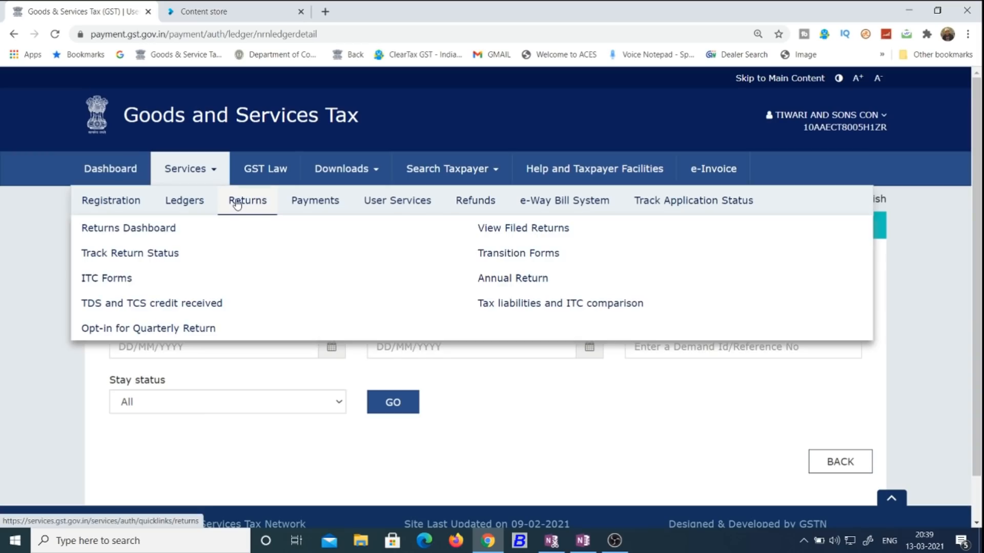
{"action": "mouse_move", "coordinate": [194, 198]}
{"action": "left_click", "coordinate": [534, 253]}
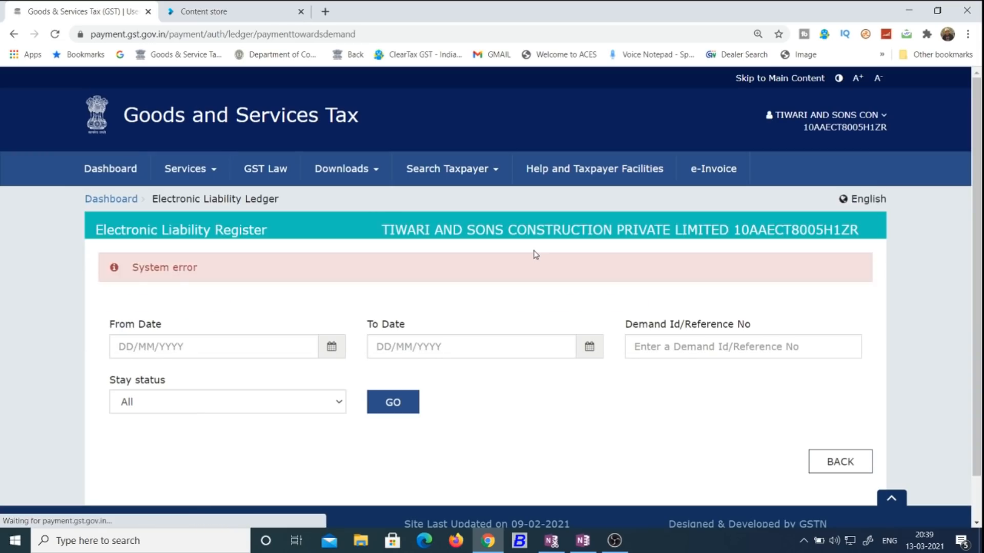
{"action": "scroll", "coordinate": [666, 241], "scroll_direction": "down", "scroll_amount": 4}
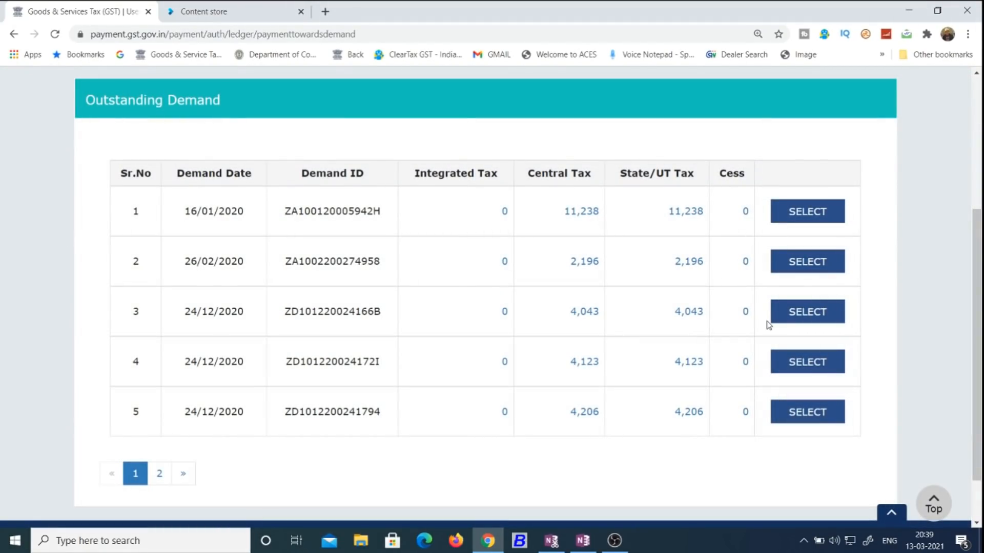
{"action": "scroll", "coordinate": [795, 328], "scroll_direction": "up", "scroll_amount": 4}
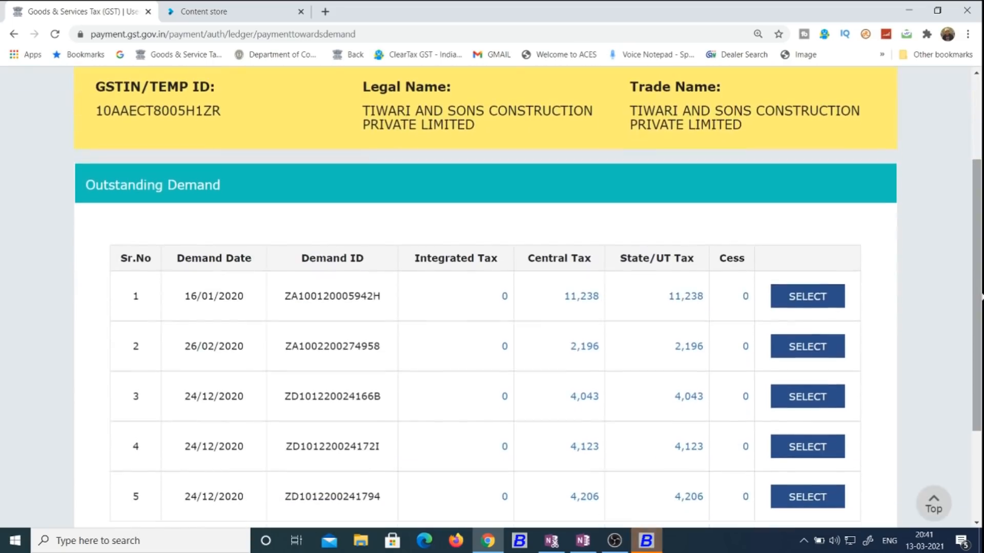
Highlight the demand ID of the outstanding demand dated 16/01/2020 and clear the highlight
{"action": "left_click_drag", "start_coordinate": [283, 296], "coordinate": [374, 296]}
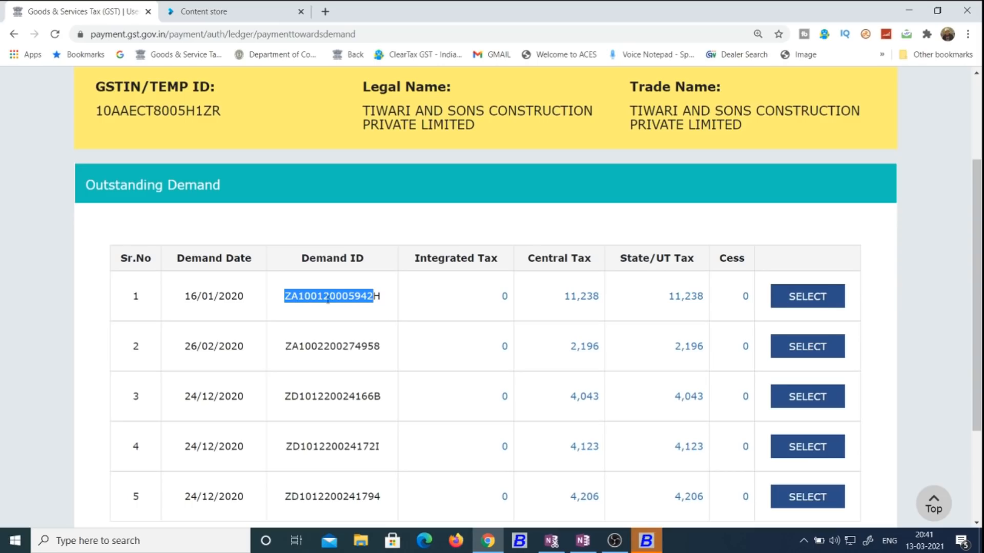
{"action": "scroll", "coordinate": [981, 301], "scroll_direction": "up", "scroll_amount": 1}
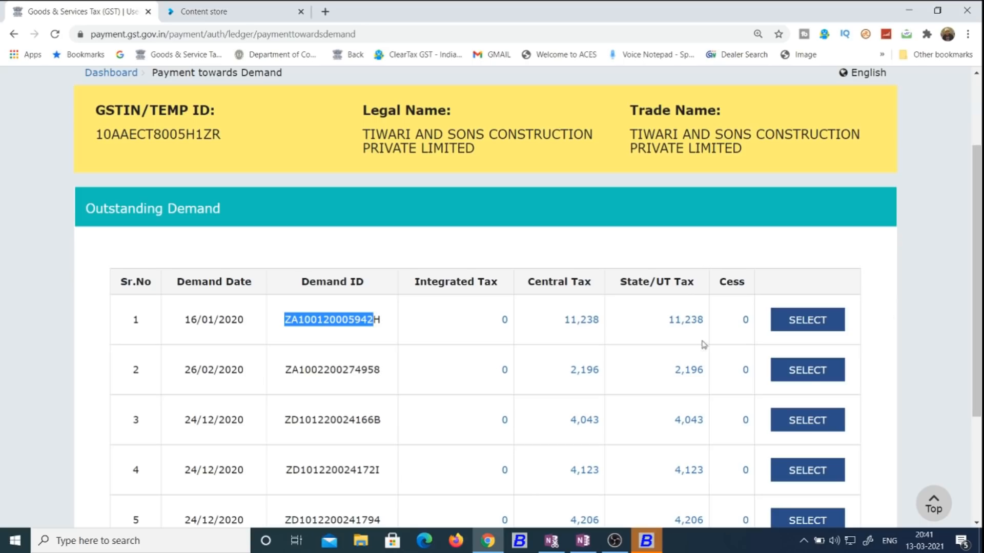
{"action": "left_click", "coordinate": [369, 326]}
{"action": "scroll", "coordinate": [981, 276], "scroll_direction": "up", "scroll_amount": 1}
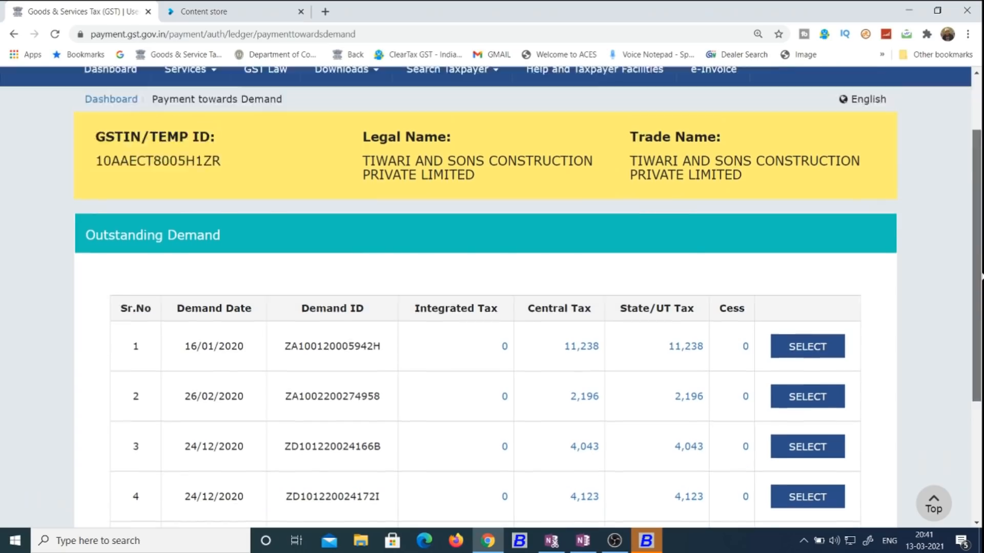
Open View Notices and Orders from the user services and go to page 2 of the list
{"action": "scroll", "coordinate": [209, 160], "scroll_direction": "up", "scroll_amount": 2}
{"action": "left_click", "coordinate": [208, 154]}
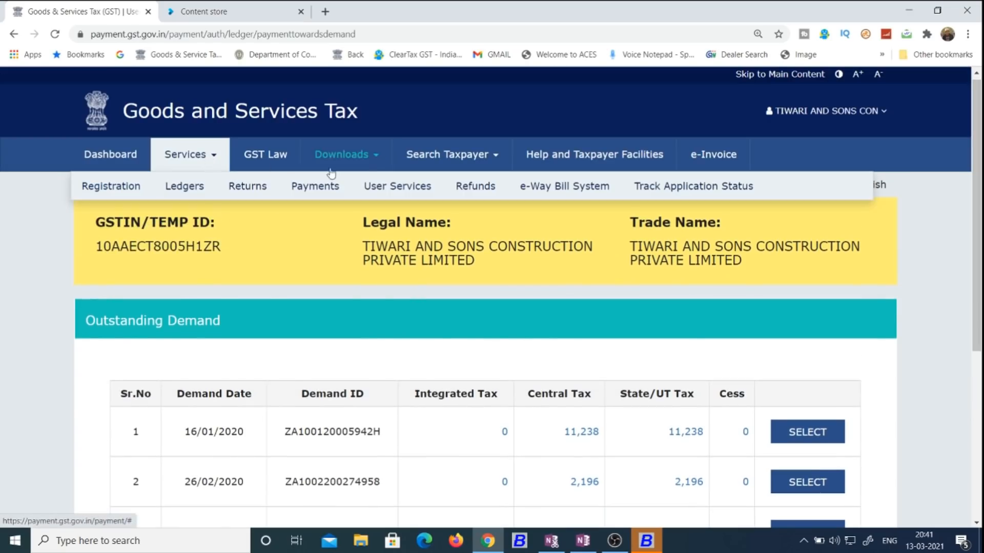
{"action": "mouse_move", "coordinate": [404, 186]}
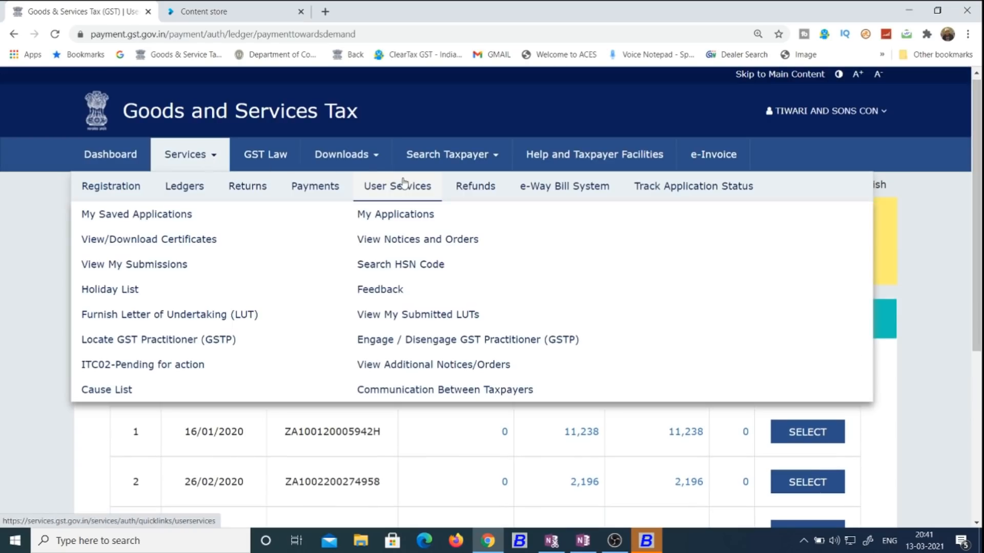
{"action": "left_click", "coordinate": [420, 239]}
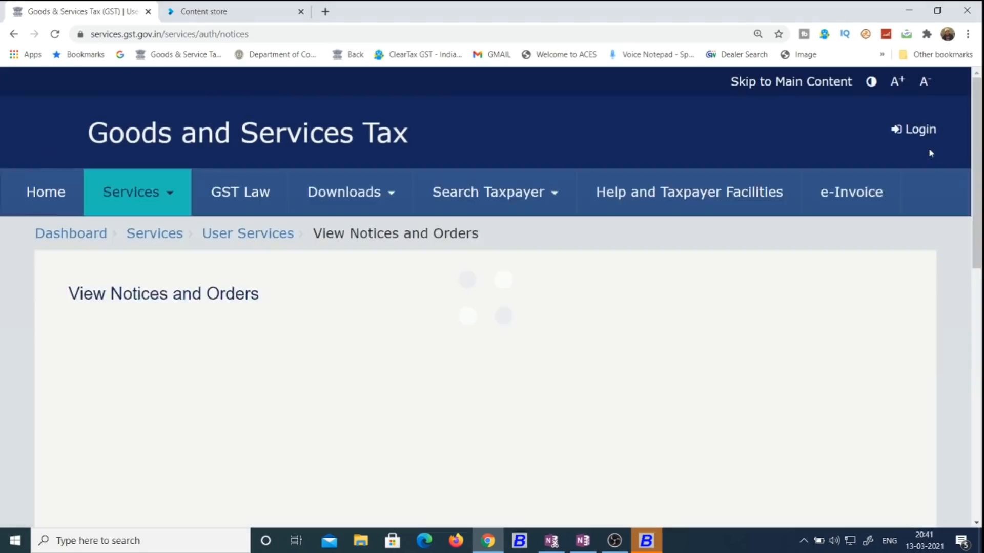
{"action": "scroll", "coordinate": [980, 285], "scroll_direction": "down", "scroll_amount": 10}
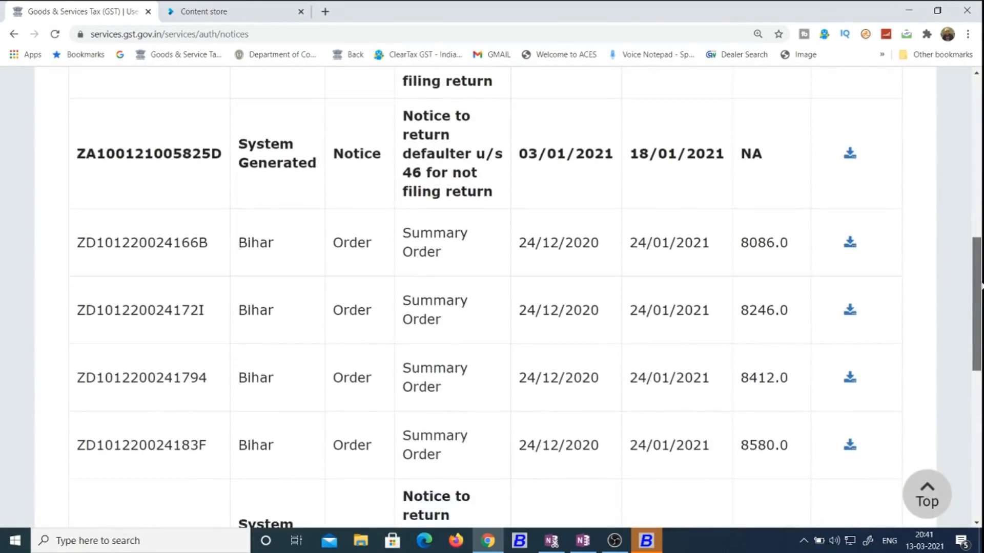
{"action": "scroll", "coordinate": [980, 285], "scroll_direction": "down", "scroll_amount": 8}
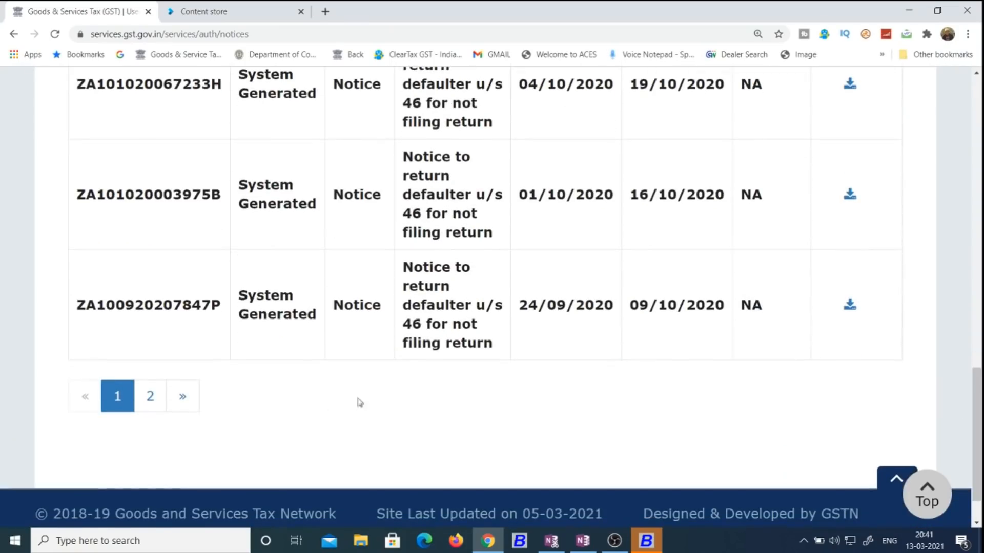
{"action": "left_click", "coordinate": [147, 398]}
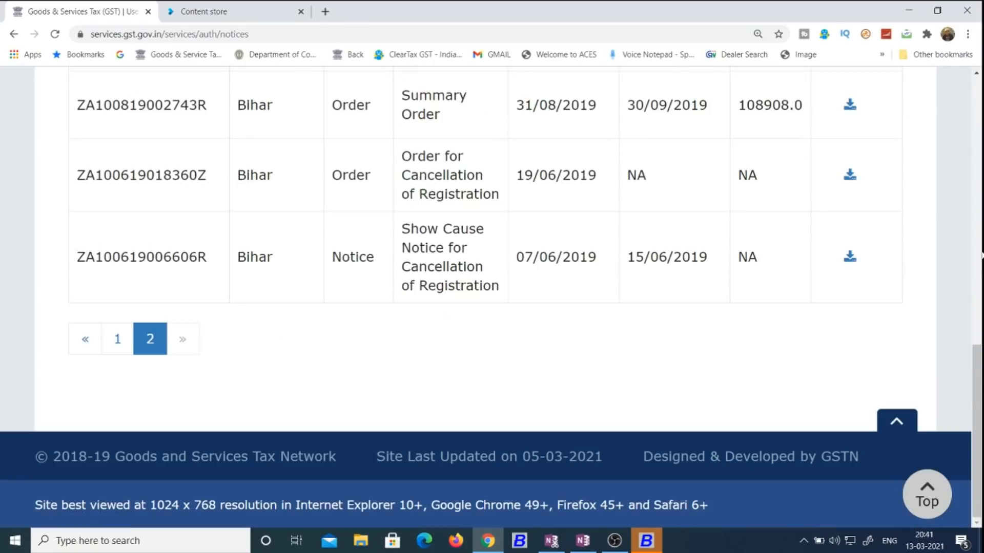
Locate the summary order issued on 16/01/2020 and highlight its order ID, description and issuance date
{"action": "scroll", "coordinate": [980, 255], "scroll_direction": "up", "scroll_amount": 8}
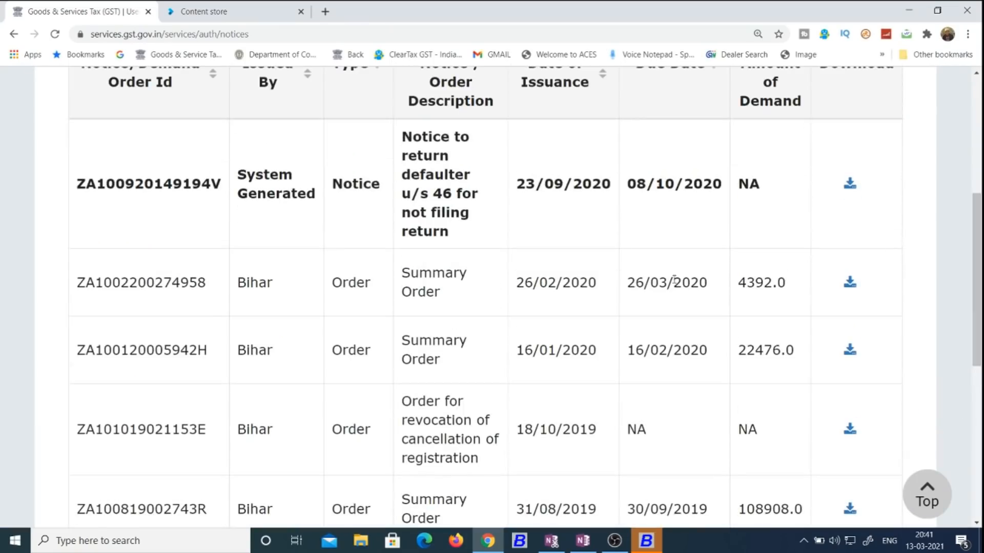
{"action": "left_click_drag", "start_coordinate": [76, 351], "coordinate": [204, 357]}
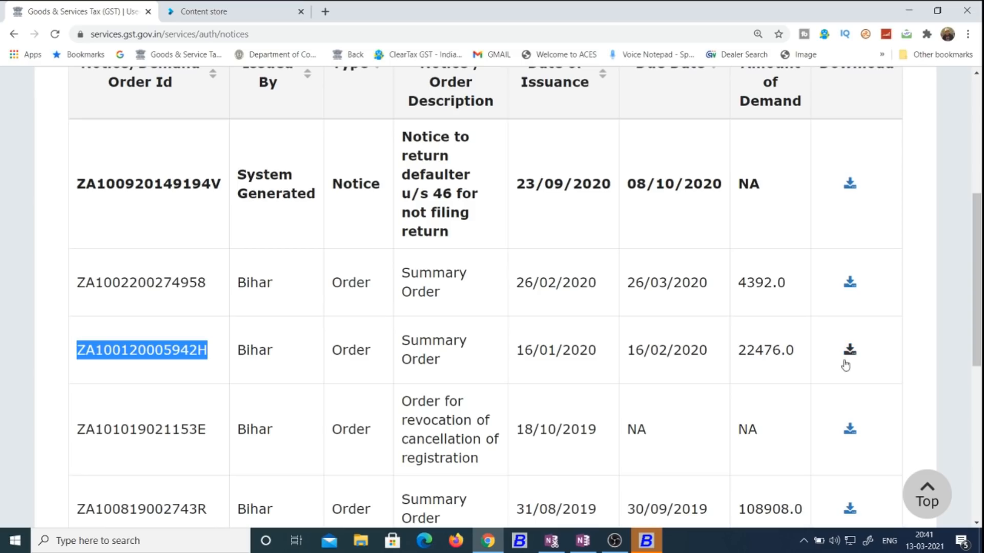
{"action": "left_click_drag", "start_coordinate": [420, 361], "coordinate": [549, 361]}
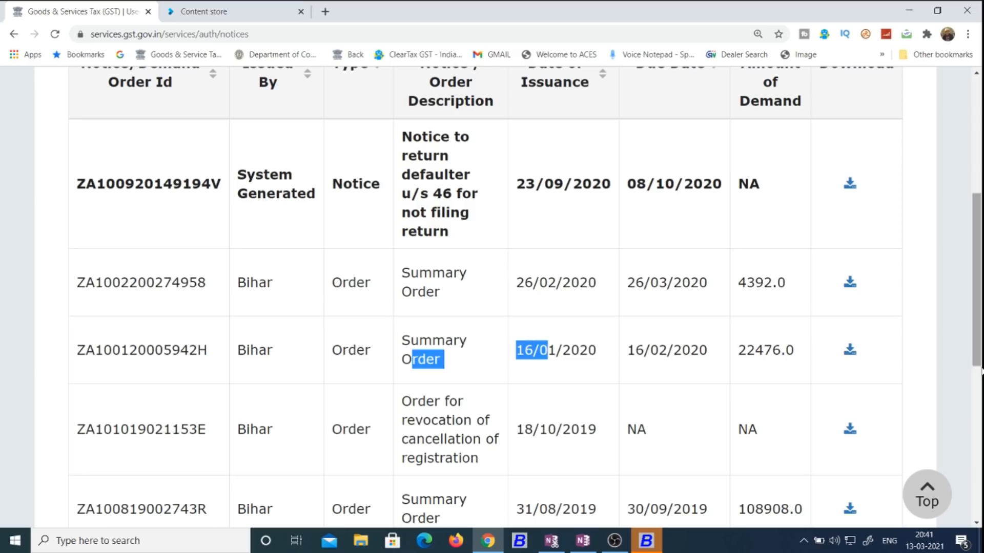
Open My Applications from the user services
{"action": "scroll", "coordinate": [980, 233], "scroll_direction": "down", "scroll_amount": 10}
{"action": "scroll", "coordinate": [979, 358], "scroll_direction": "up", "scroll_amount": 15}
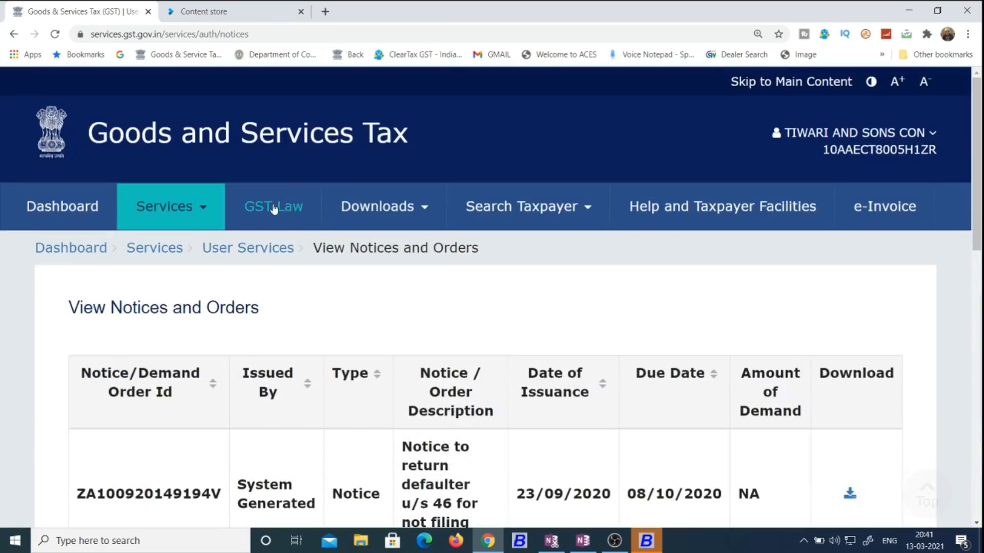
{"action": "mouse_move", "coordinate": [206, 204]}
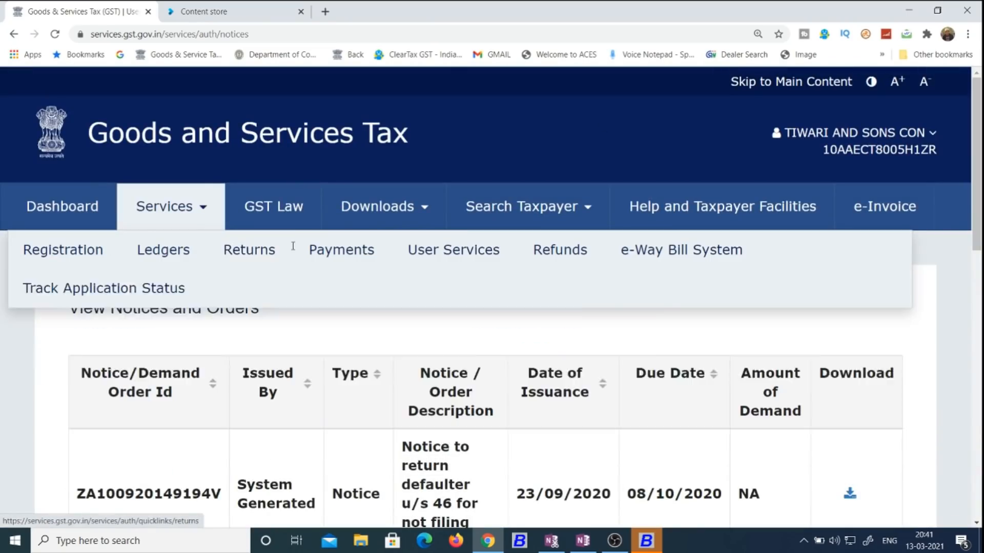
{"action": "mouse_move", "coordinate": [238, 255]}
{"action": "mouse_move", "coordinate": [180, 248]}
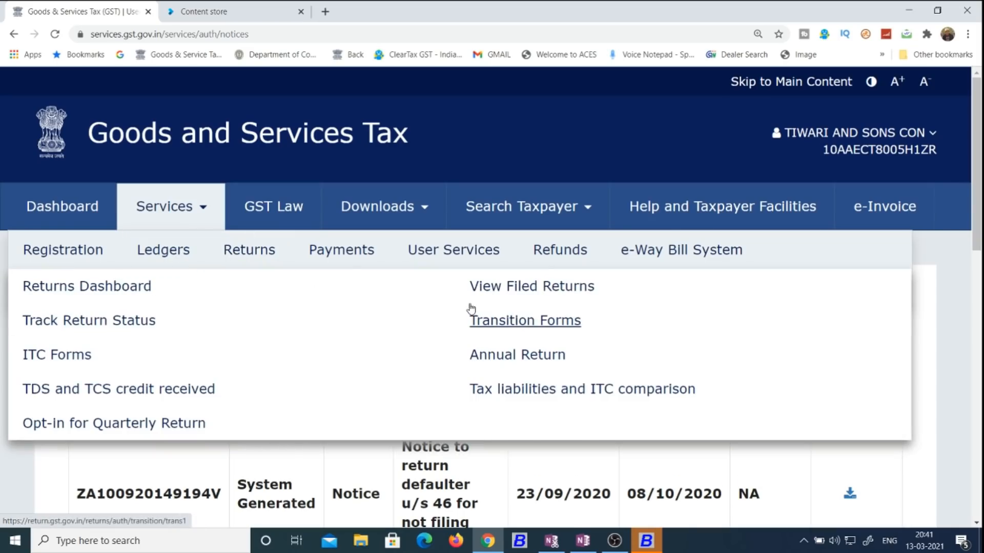
{"action": "mouse_move", "coordinate": [474, 254]}
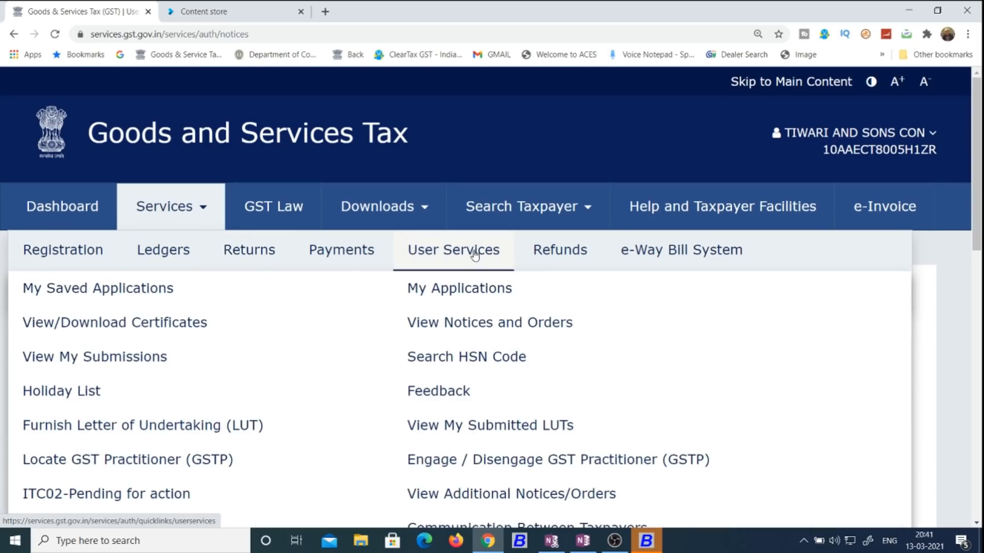
{"action": "left_click", "coordinate": [477, 287]}
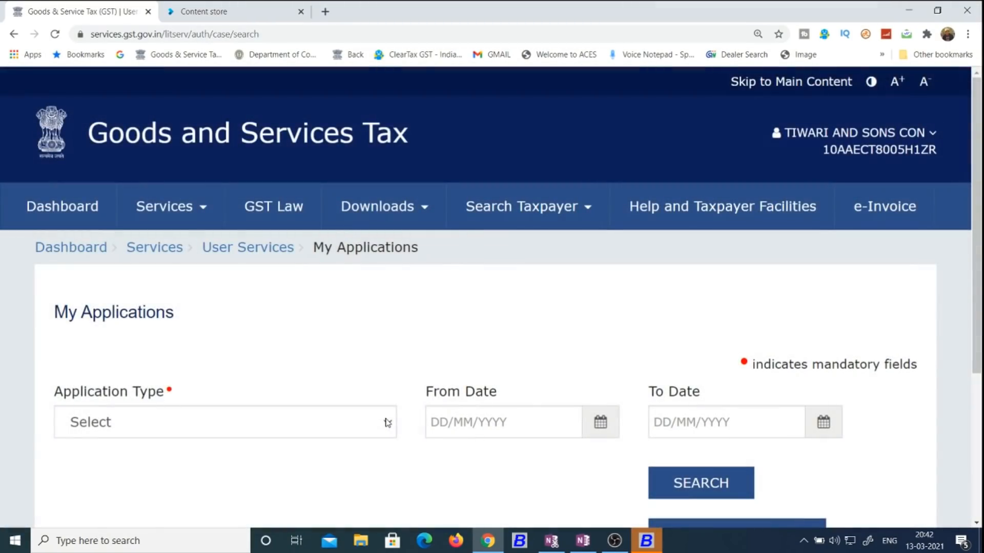
Choose Appeal to Appellate Authority as the application type and start a new application
{"action": "left_click", "coordinate": [387, 421]}
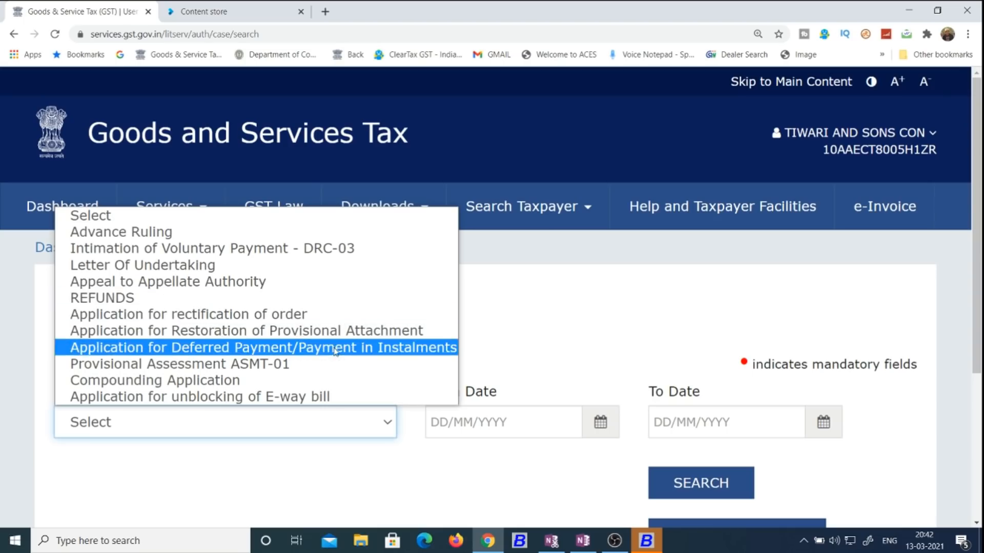
{"action": "left_click", "coordinate": [143, 282]}
{"action": "scroll", "coordinate": [735, 343], "scroll_direction": "down", "scroll_amount": 4}
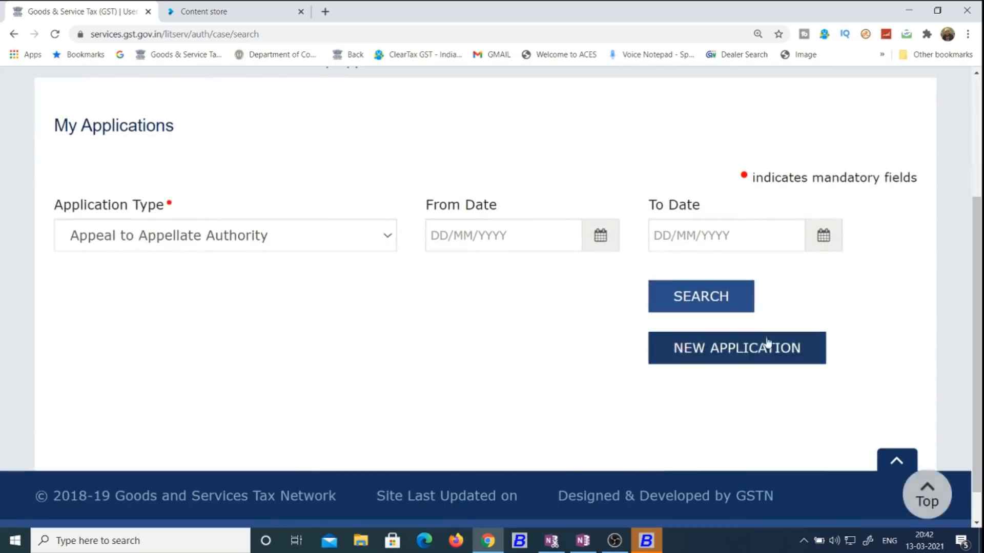
{"action": "left_click", "coordinate": [762, 350]}
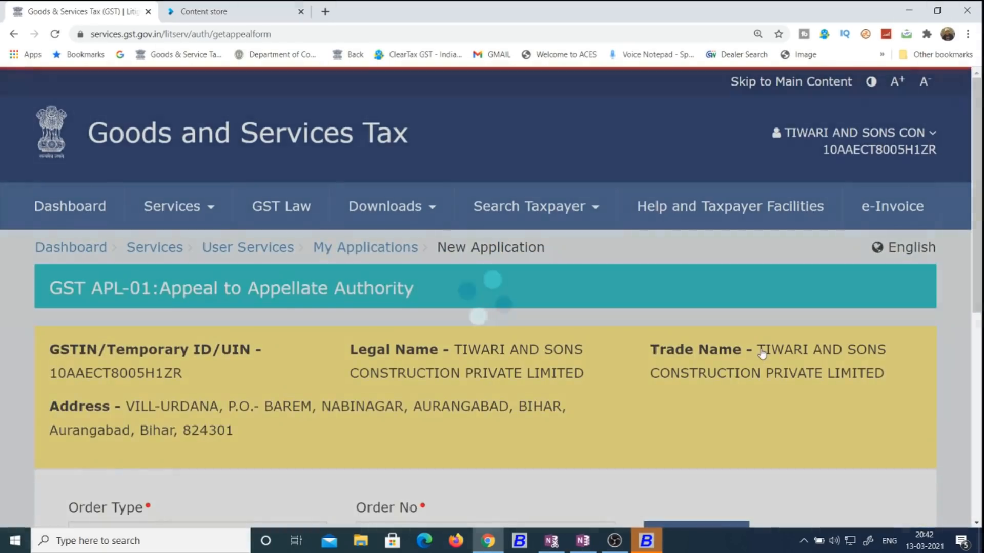
Set the appeal's order type to Demand Order and make the order number field ready for entry
{"action": "scroll", "coordinate": [982, 279], "scroll_direction": "down", "scroll_amount": 4}
{"action": "scroll", "coordinate": [982, 280], "scroll_direction": "down", "scroll_amount": 1}
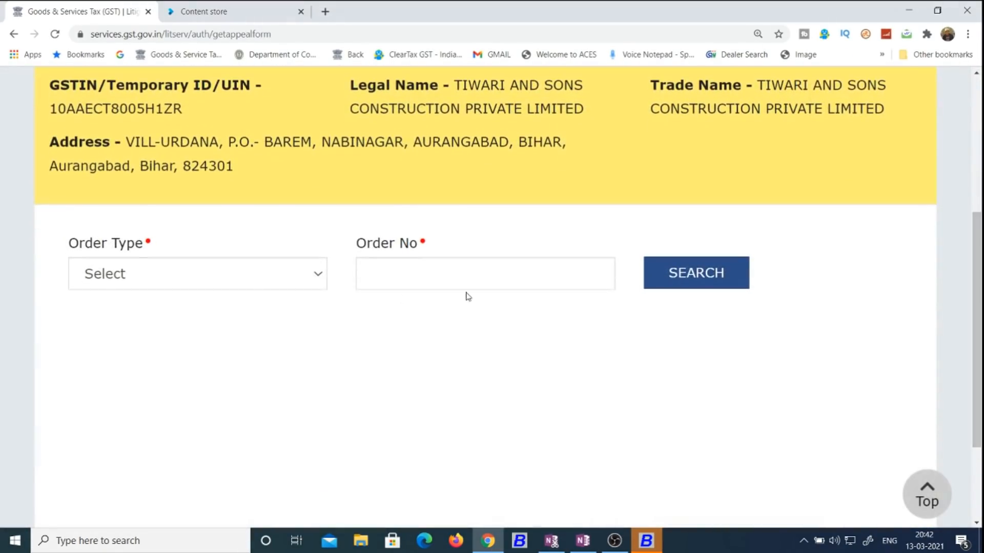
{"action": "left_click", "coordinate": [259, 285]}
{"action": "left_click", "coordinate": [257, 313]}
{"action": "left_click", "coordinate": [383, 281]}
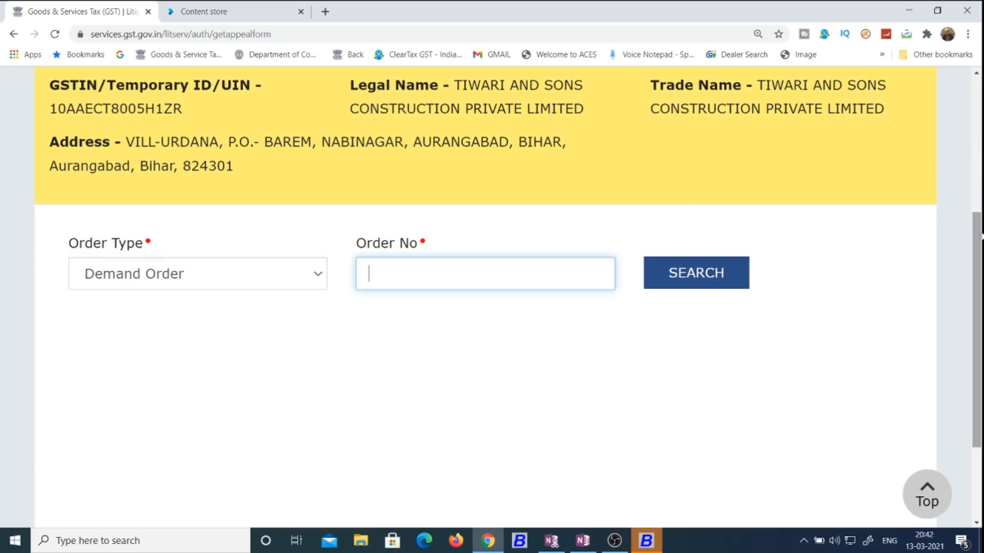
{"action": "scroll", "coordinate": [982, 237], "scroll_direction": "down", "scroll_amount": 2}
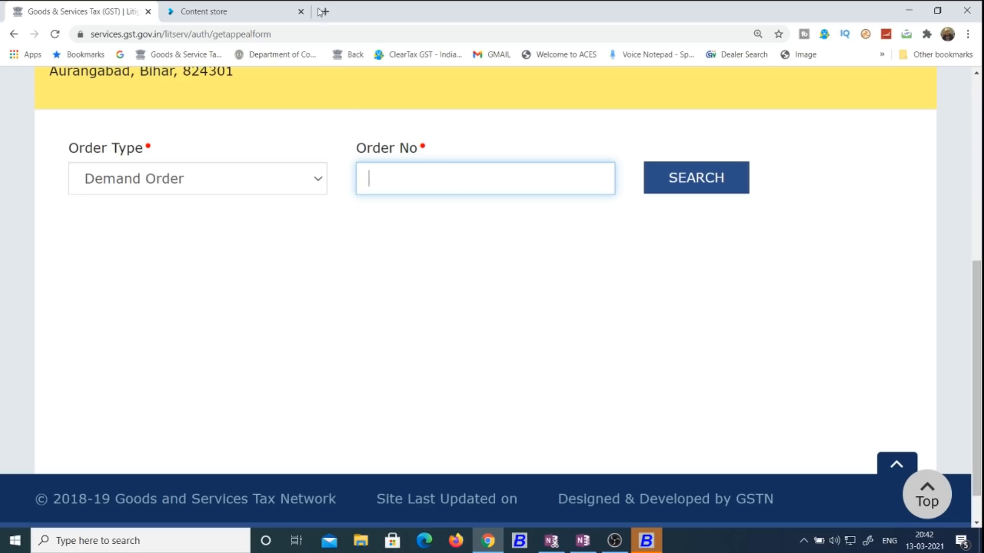
View the GST courses in the Content store, then return to the GST APL-01 appeal form
{"action": "left_click", "coordinate": [284, 11]}
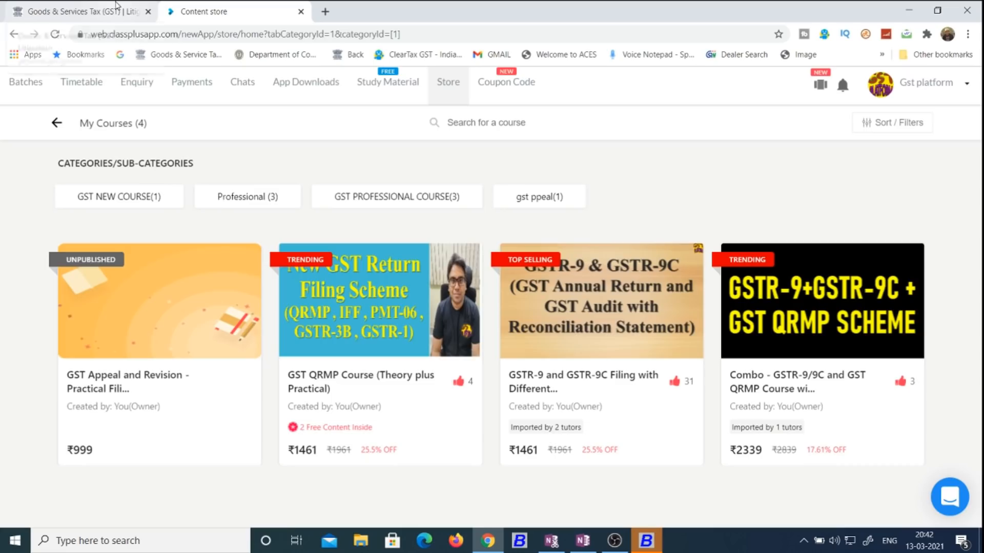
{"action": "left_click", "coordinate": [134, 11]}
{"action": "left_click", "coordinate": [579, 267]}
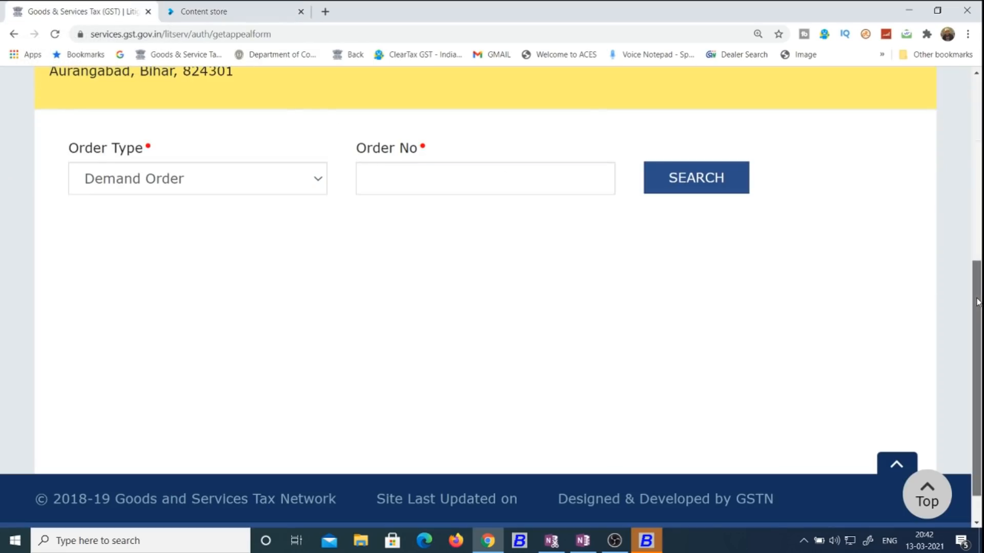
{"action": "left_click_drag", "start_coordinate": [978, 294], "coordinate": [980, 194]}
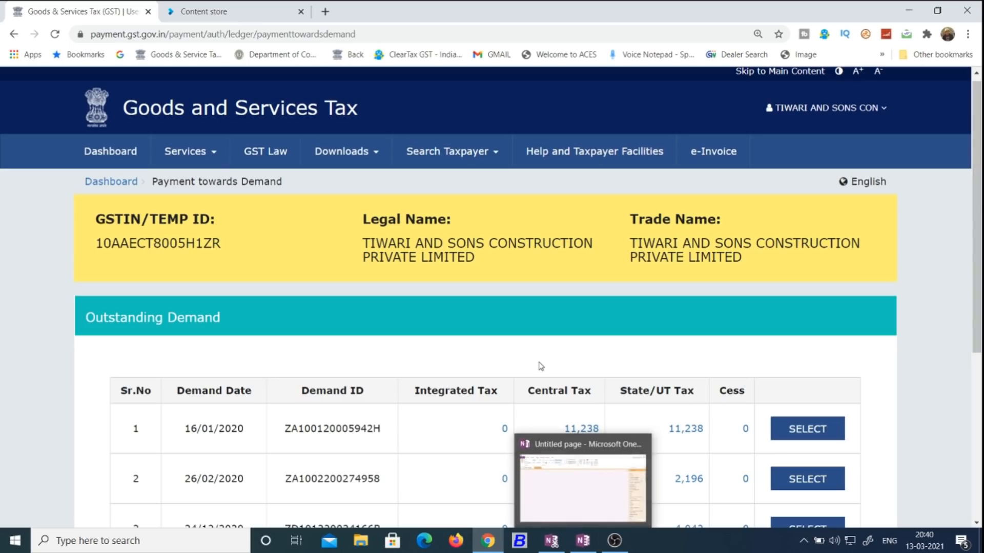
Look at the Content store course listing and go back to the outstanding demands in Payment towards Demand
{"action": "left_click", "coordinate": [245, 6]}
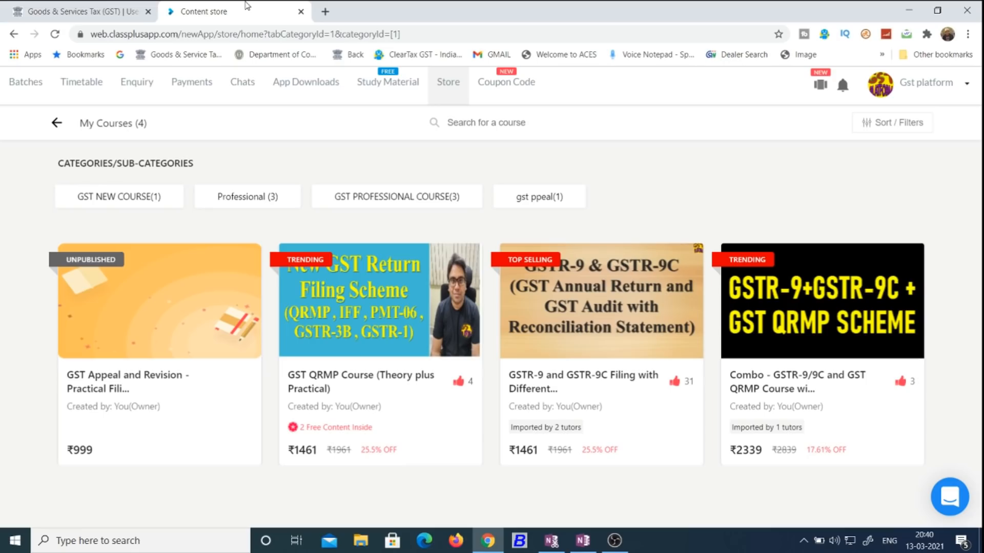
{"action": "left_click", "coordinate": [123, 6]}
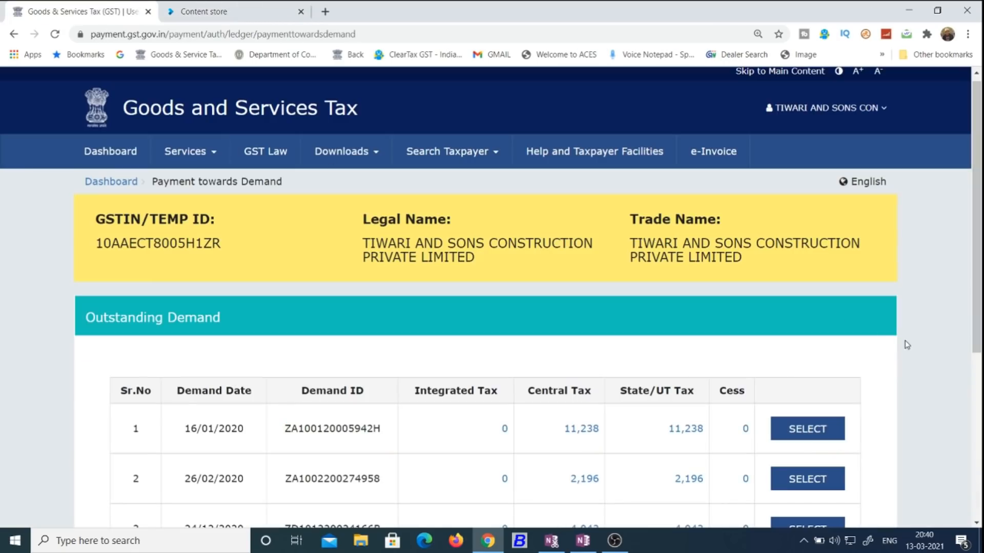